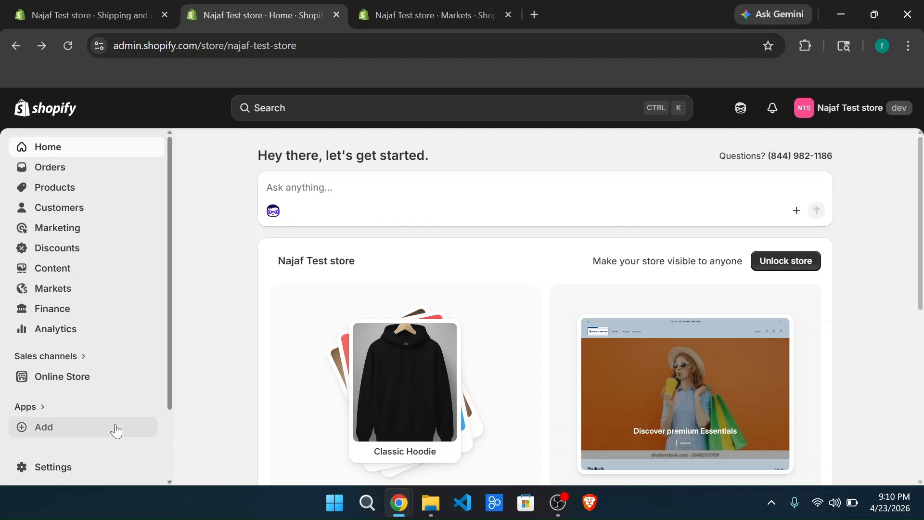
Step: Open the General profile in the store's shipping and delivery settings
scroll(73, 471, "down", 2)
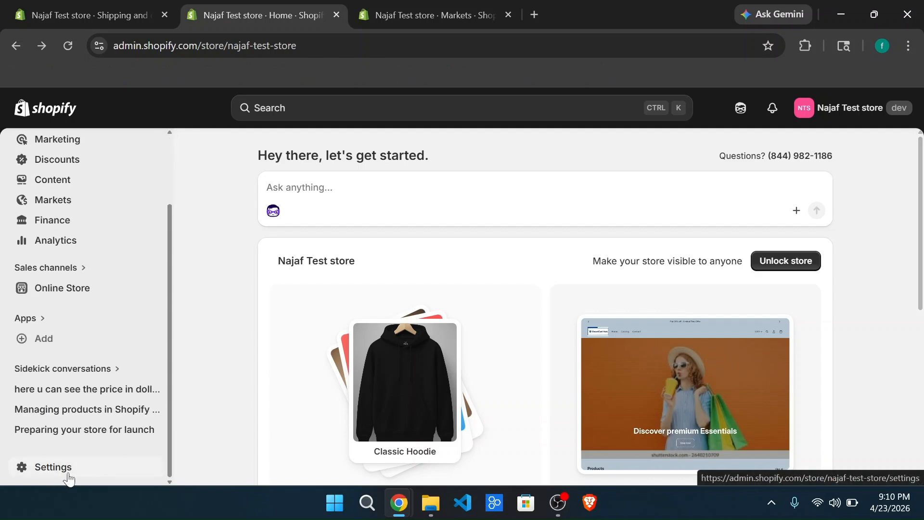
left_click(69, 475)
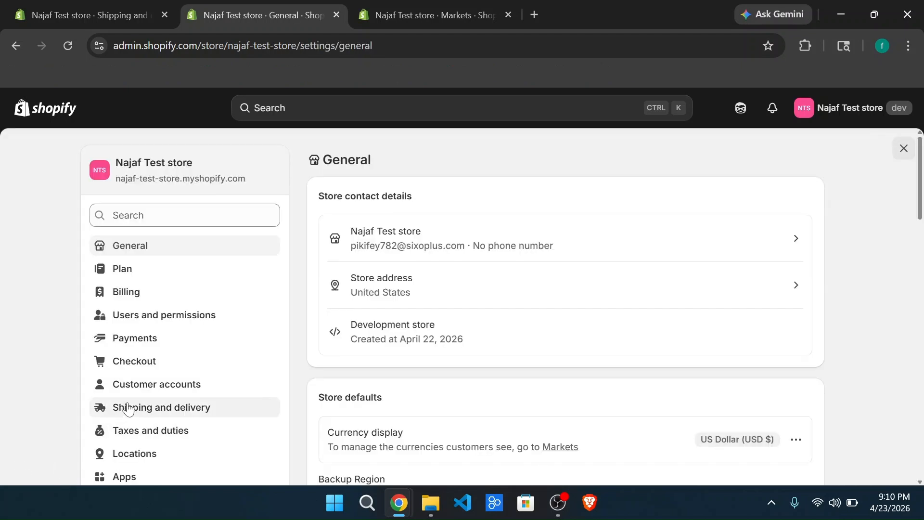
left_click(155, 412)
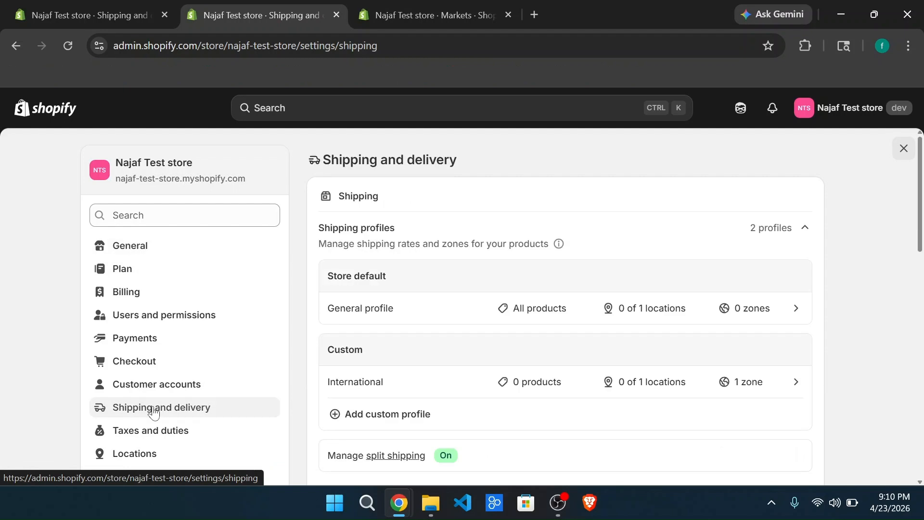
left_click(362, 321)
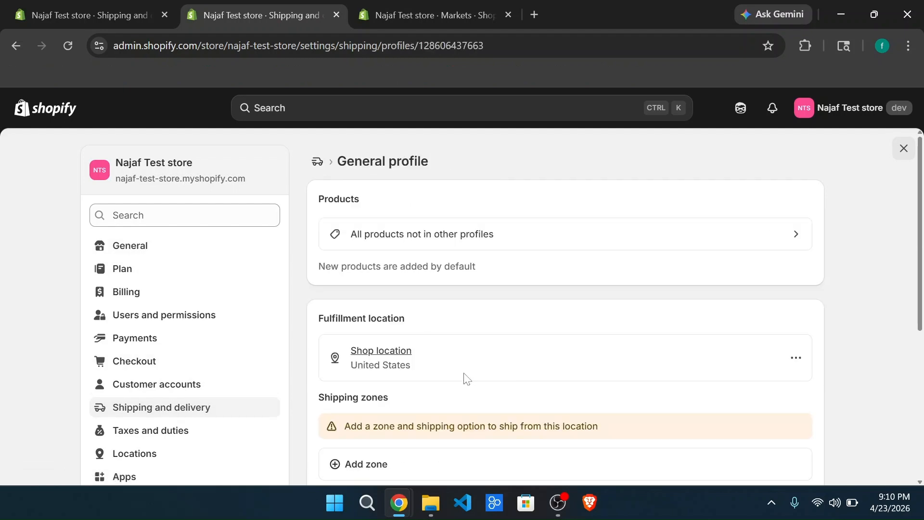
Step: Create a shipping zone named India that covers all states of India
scroll(463, 376, "down", 3)
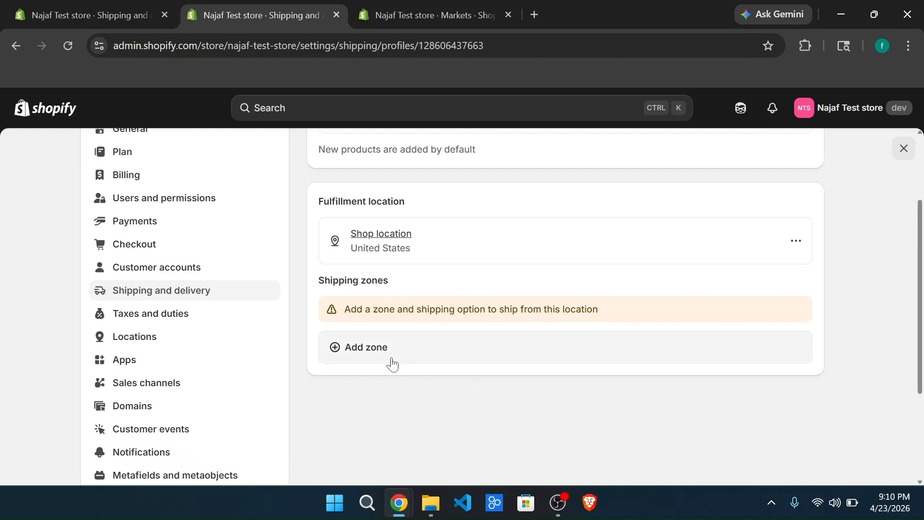
left_click(392, 365)
left_click(385, 223)
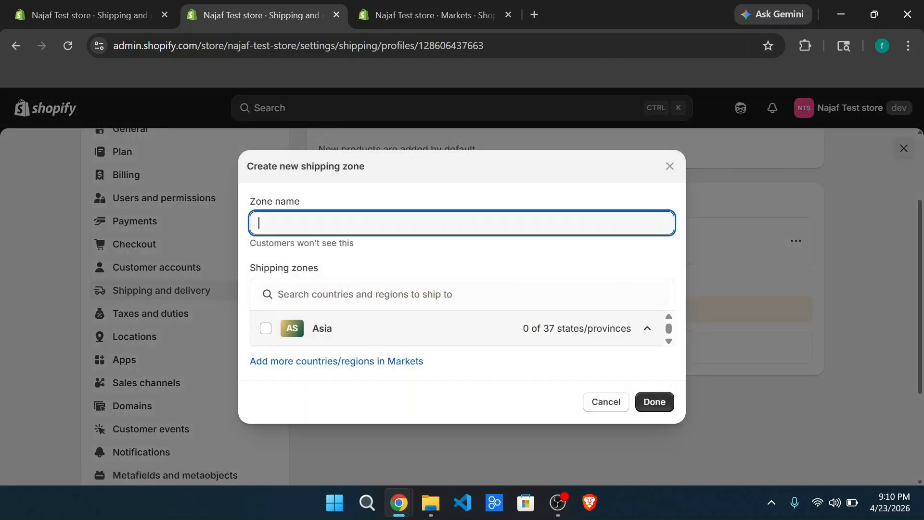
type("India")
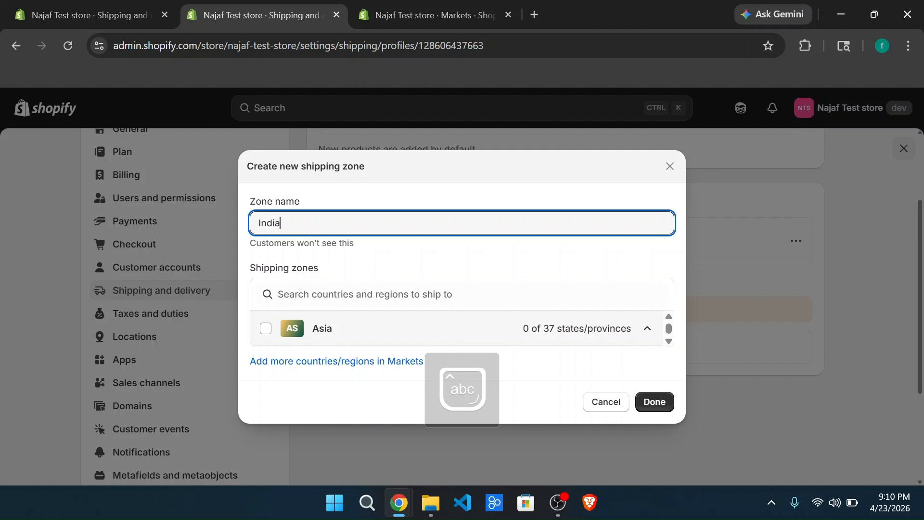
key("Tab")
type("India")
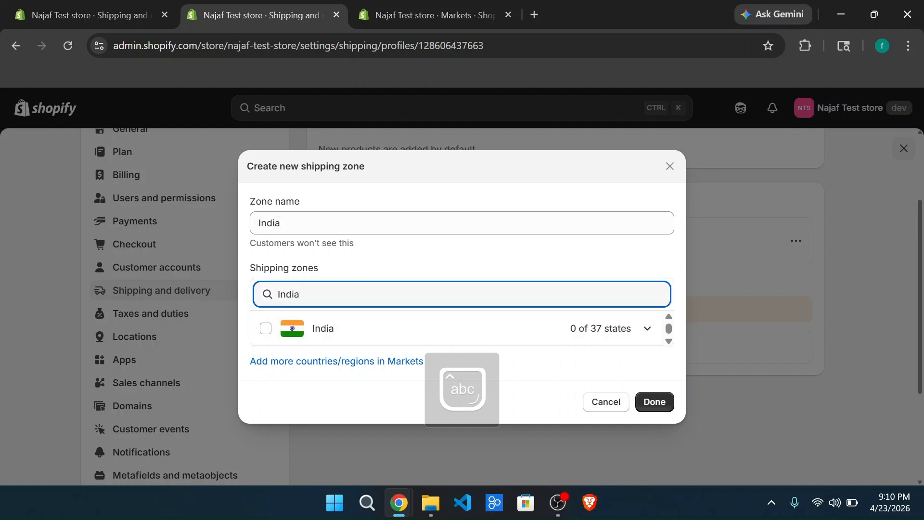
left_click(265, 328)
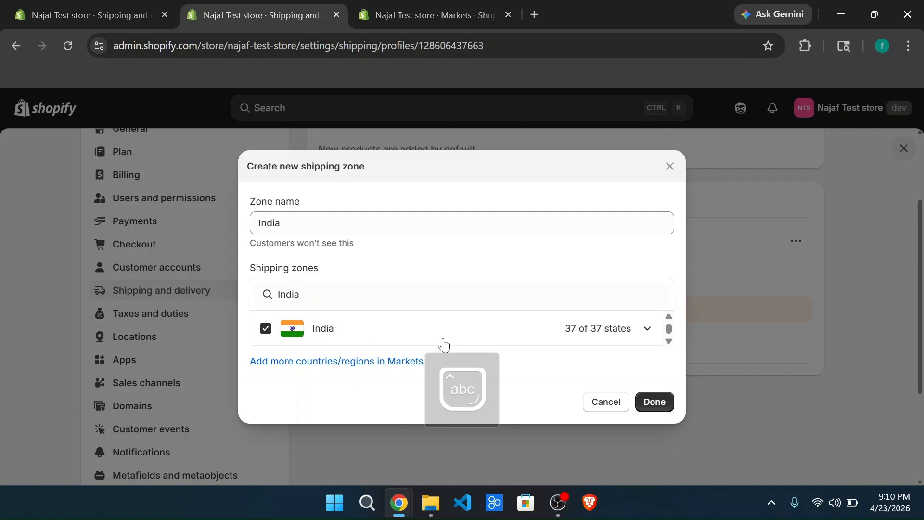
left_click(656, 401)
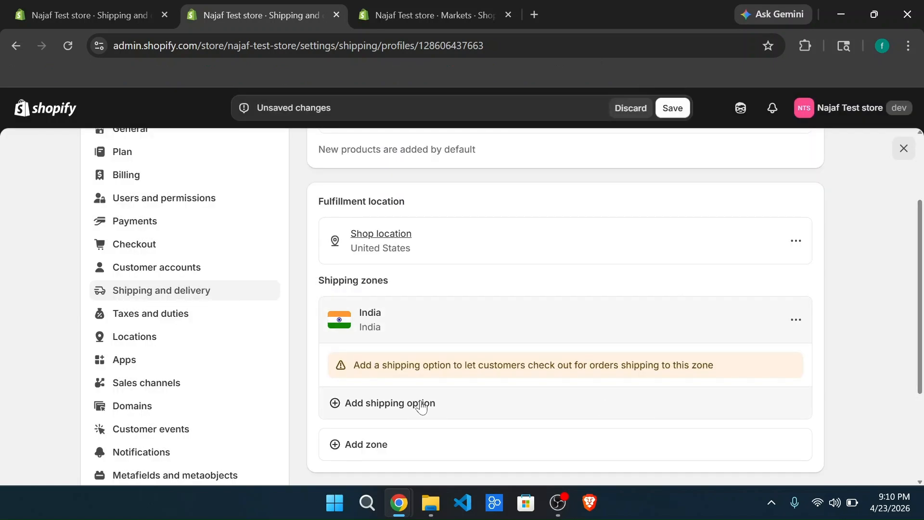
Step: Start a new shipping option for the India zone and name it Standard
left_click(422, 404)
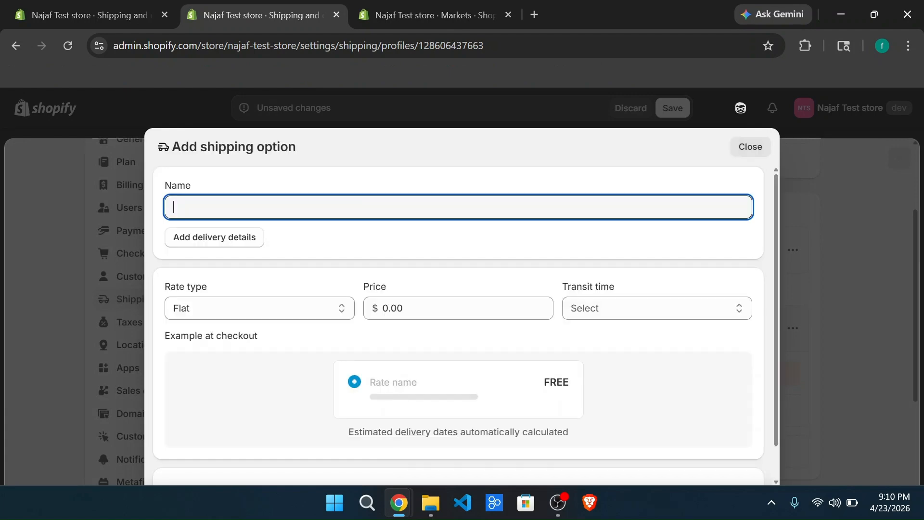
key("Caps_Lock")
type("S")
key("Caps_Lock")
type("tandar")
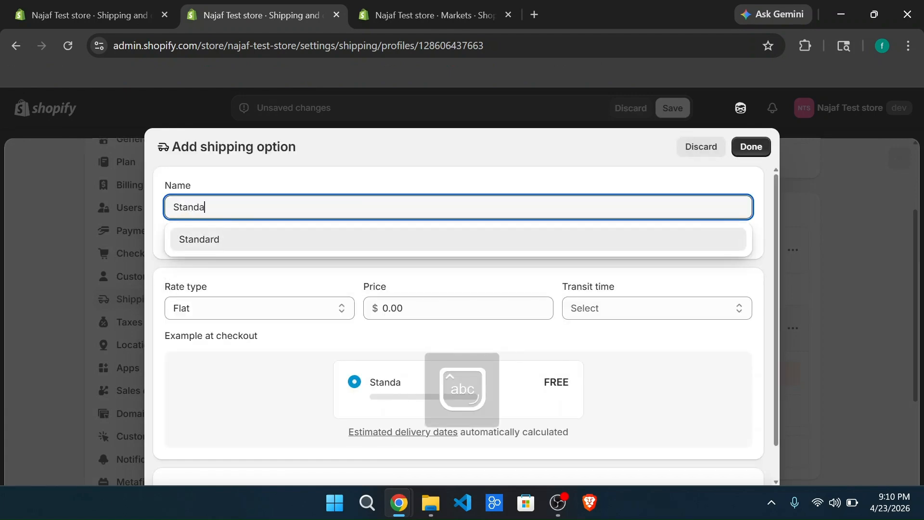
left_click(254, 246)
Step: Set the Standard option's flat price to $100, choose its transit time and add the option to the zone
left_click(455, 308)
key("BackSpace")
key("BackSpace")
key("BackSpace")
key("BackSpace")
type("100")
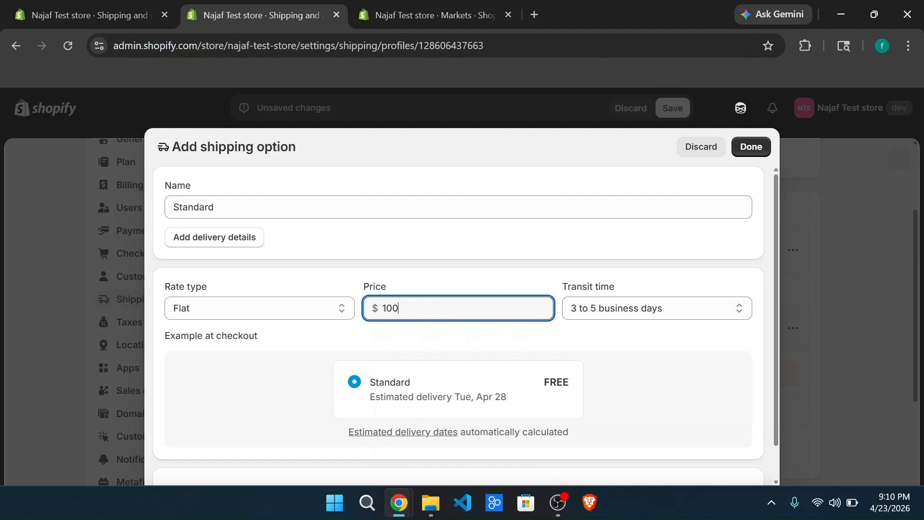
left_click(692, 313)
left_click(633, 401)
left_click(753, 145)
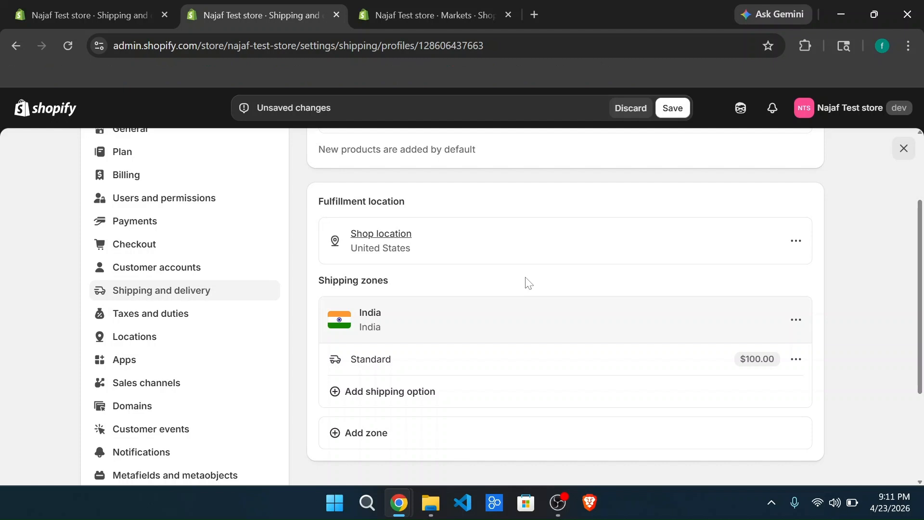
Step: Start a second shipping option for the India zone named "Standard shipping"
left_click(396, 397)
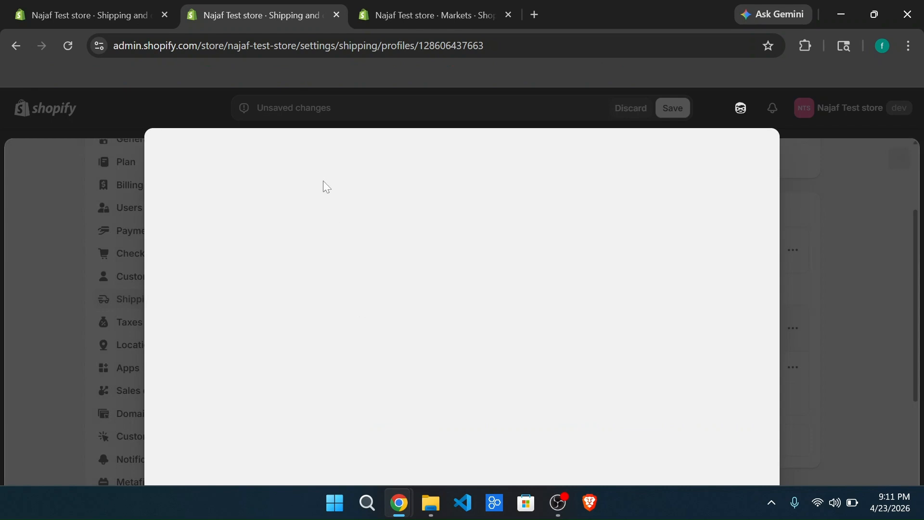
left_click(315, 206)
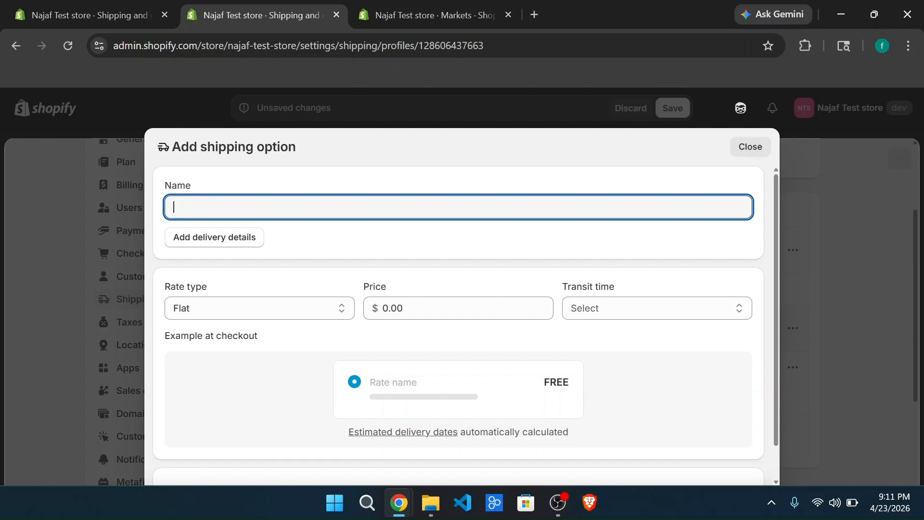
type("Standar")
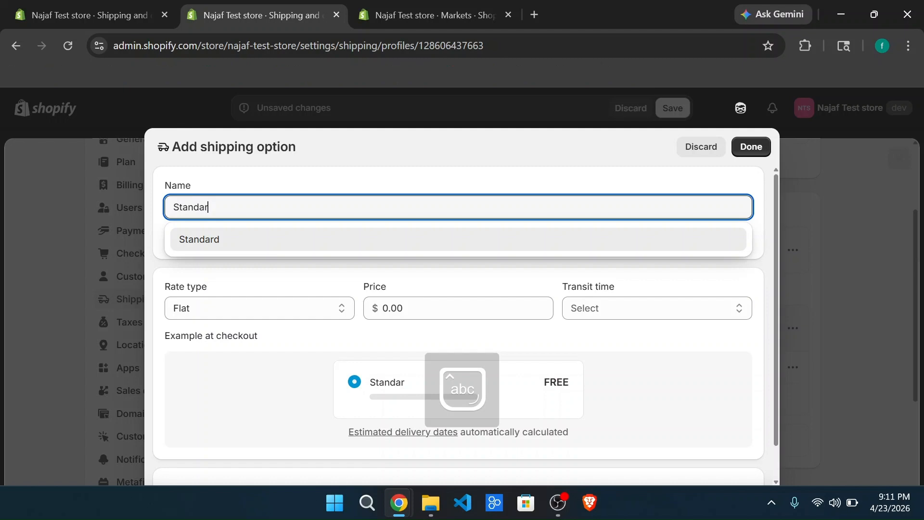
type("d ")
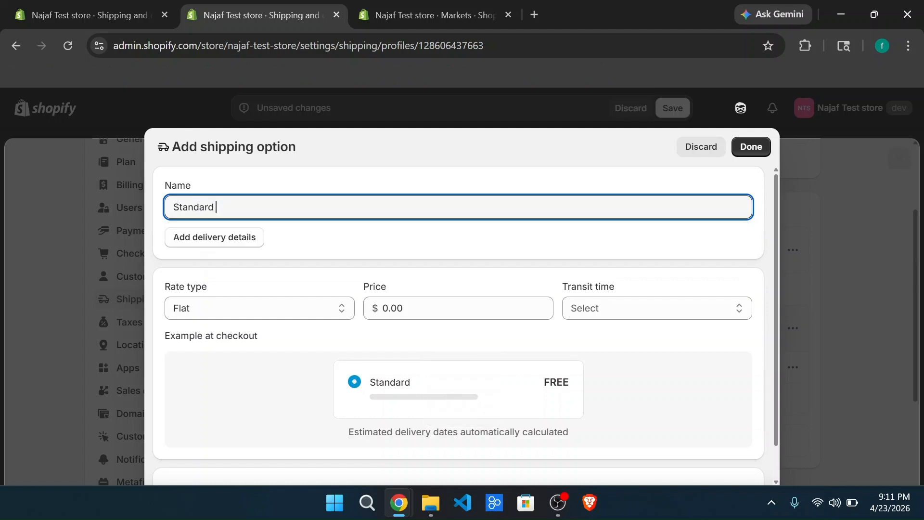
type("shipping")
Step: Base the Standard shipping rate on order amount, with a maximum of $2999
left_click(257, 309)
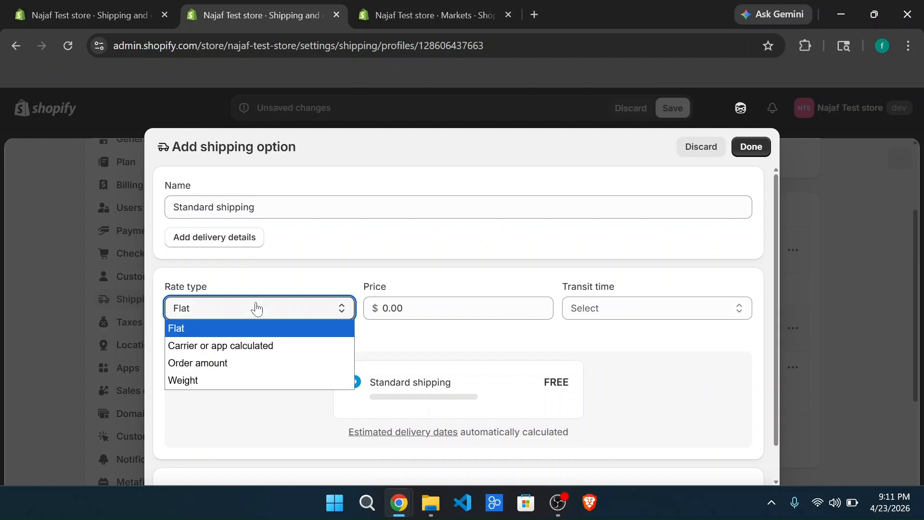
left_click(230, 365)
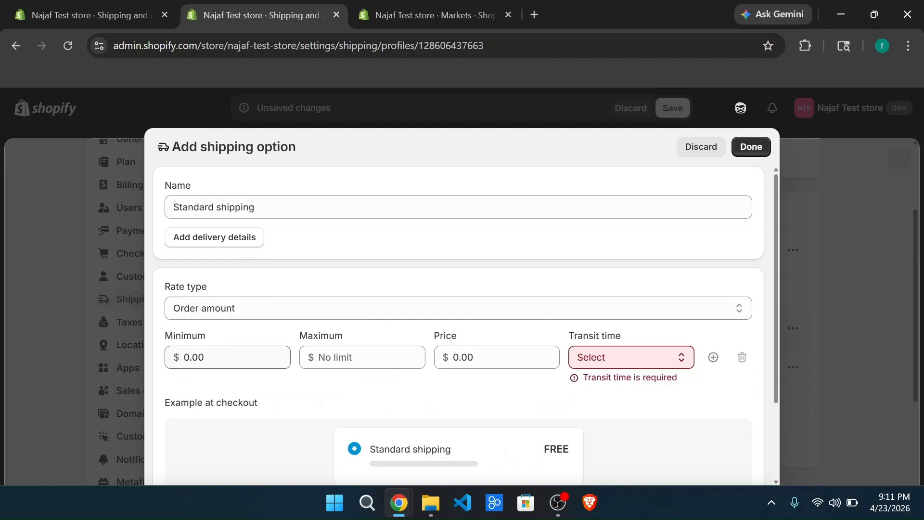
left_click(230, 358)
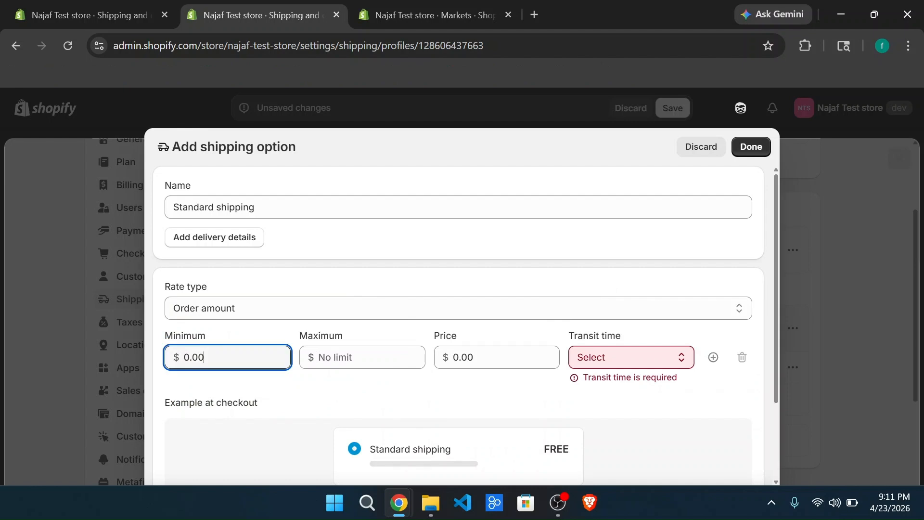
left_click(362, 358)
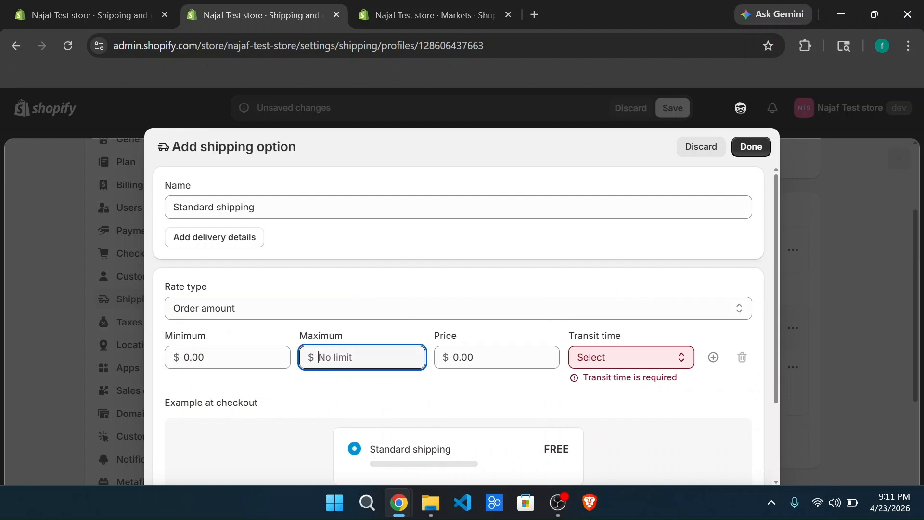
type("2999")
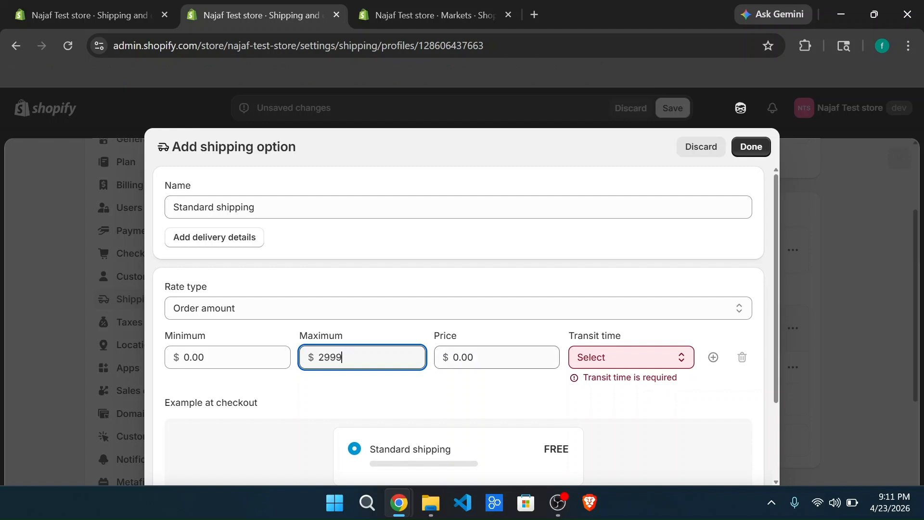
Step: Set the Standard shipping price to $100 with transit time None, and add the option to the zone
left_click(497, 357)
key("BackSpace")
key("BackSpace")
key("BackSpace")
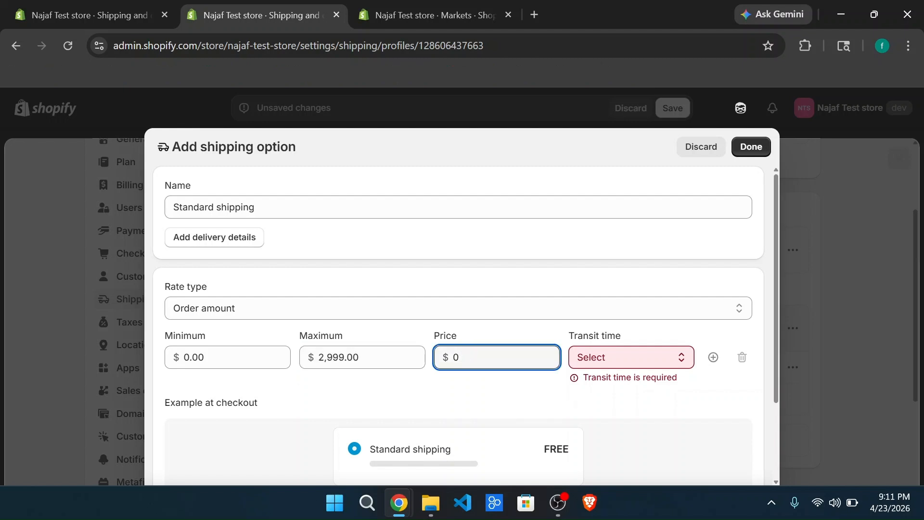
key("BackSpace")
type("100")
left_click(587, 364)
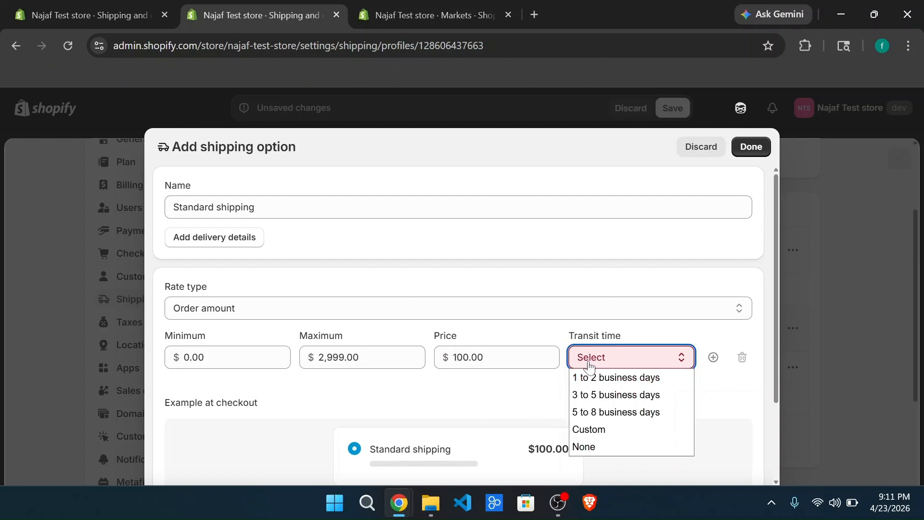
left_click(593, 456)
scroll(588, 429, "down", 2)
scroll(587, 429, "up", 2)
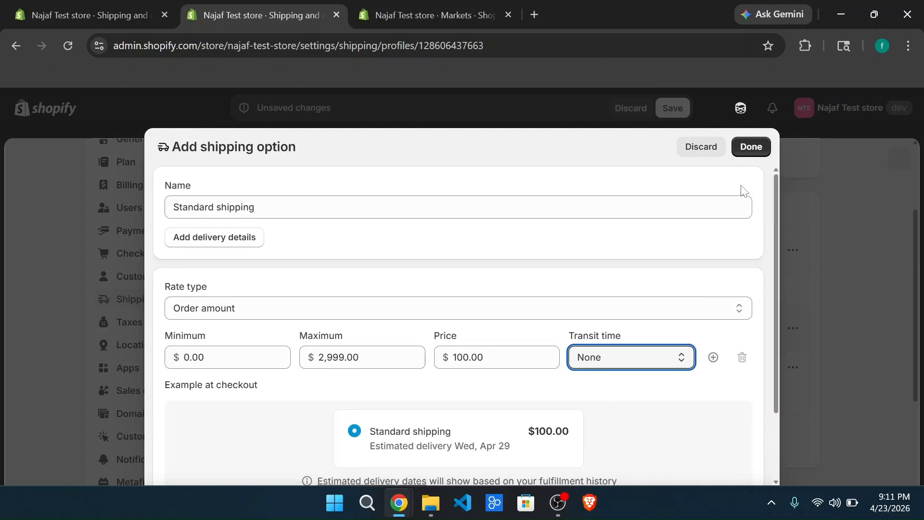
left_click(751, 146)
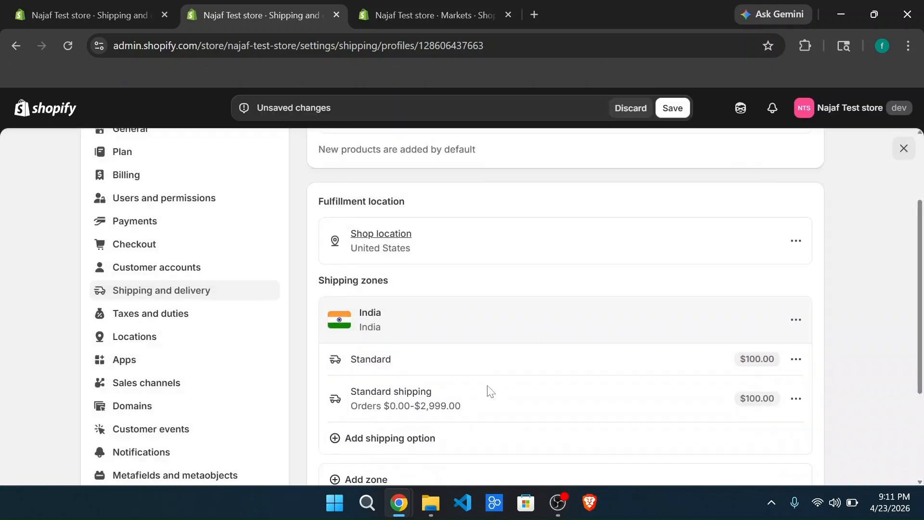
Step: Start another shipping option for the India zone named "Free Shipping"
scroll(487, 385, "down", 3)
left_click(399, 317)
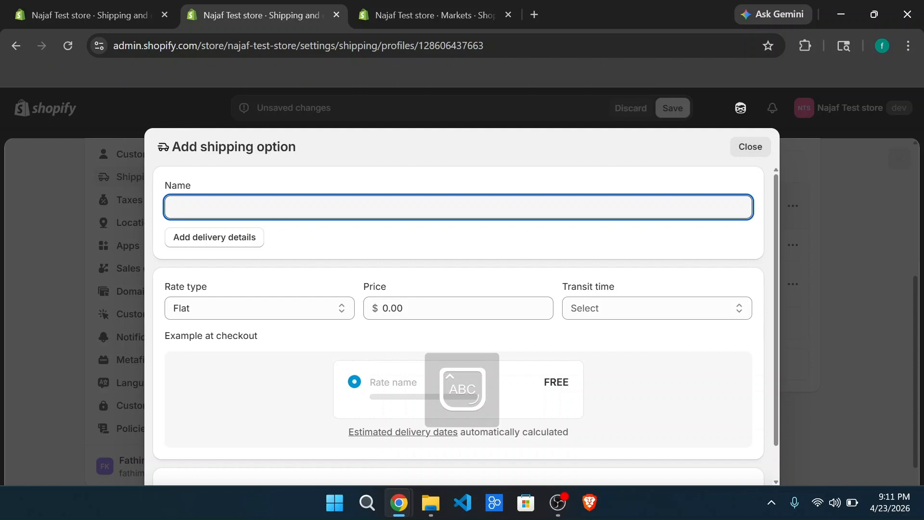
type("Free sh")
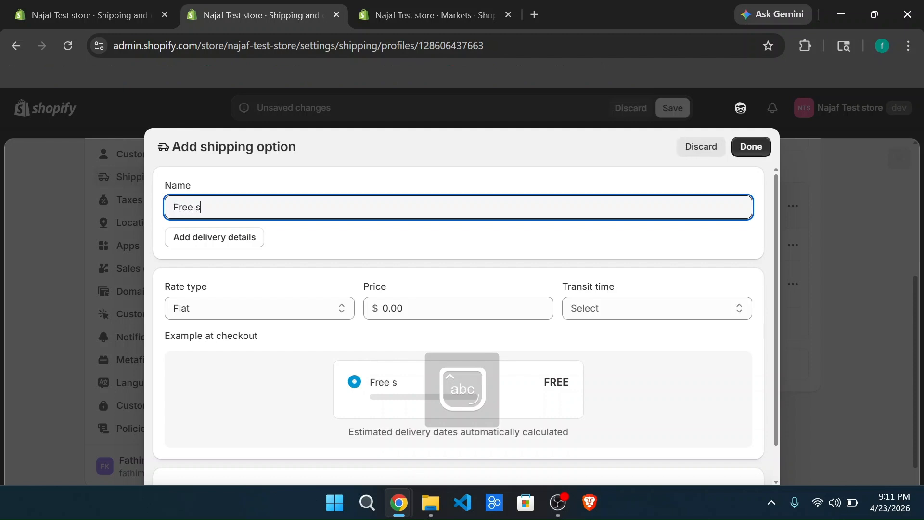
key("BackSpace")
key("BackSpace")
type("Shipping")
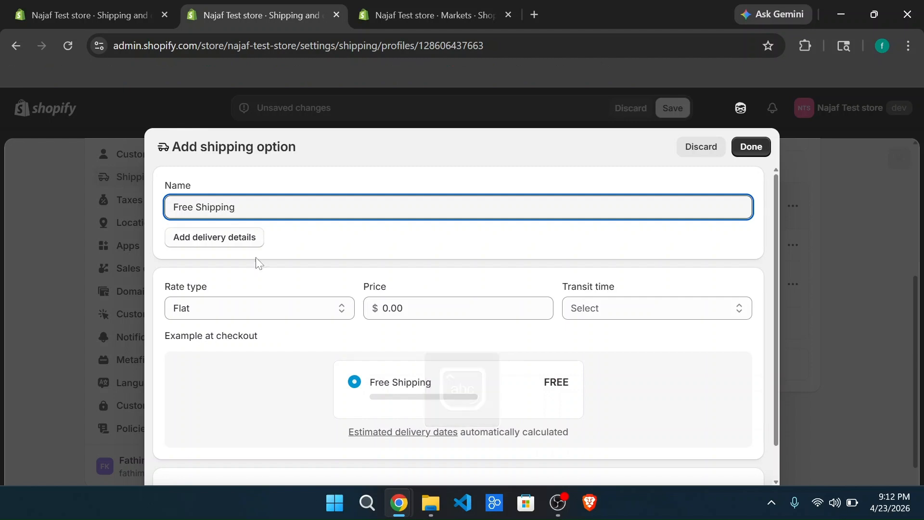
Step: Base the Free Shipping rate on order amount, with a minimum of $3000
left_click(260, 318)
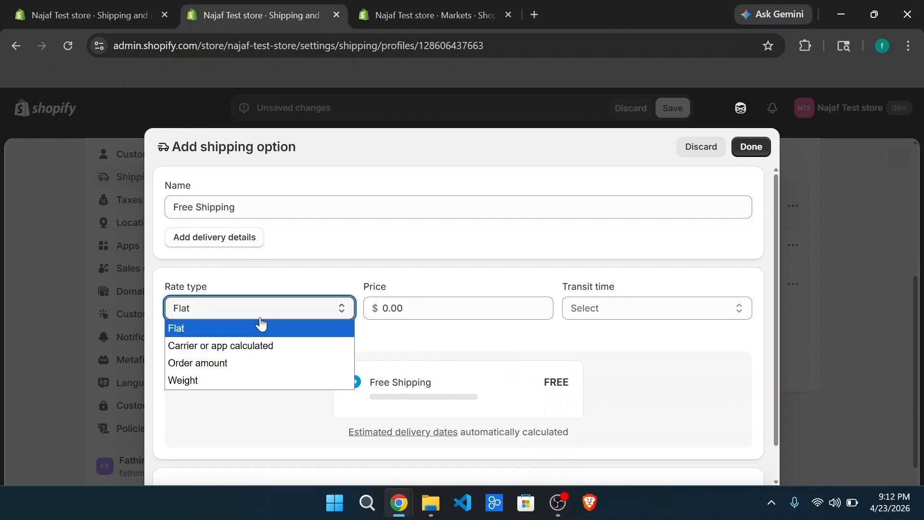
left_click(245, 363)
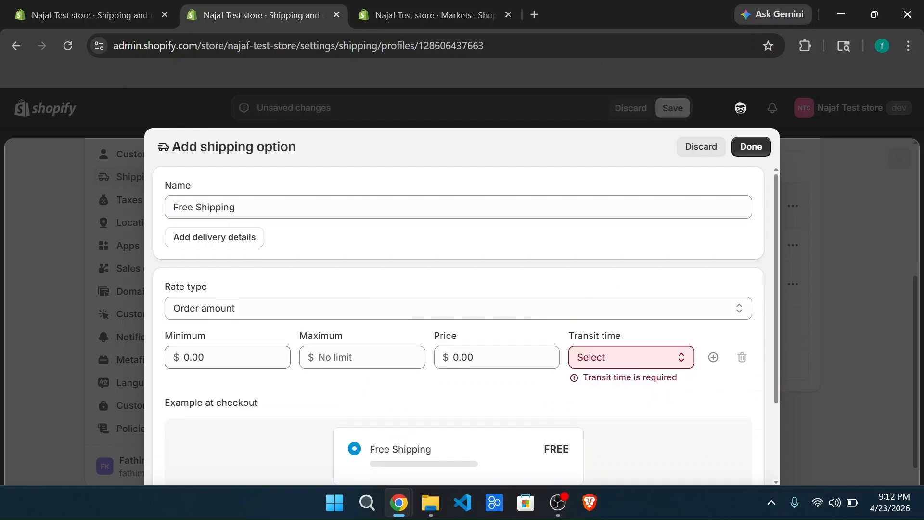
left_click(217, 357)
key("BackSpace")
key("BackSpace")
key("BackSpace")
key("BackSpace")
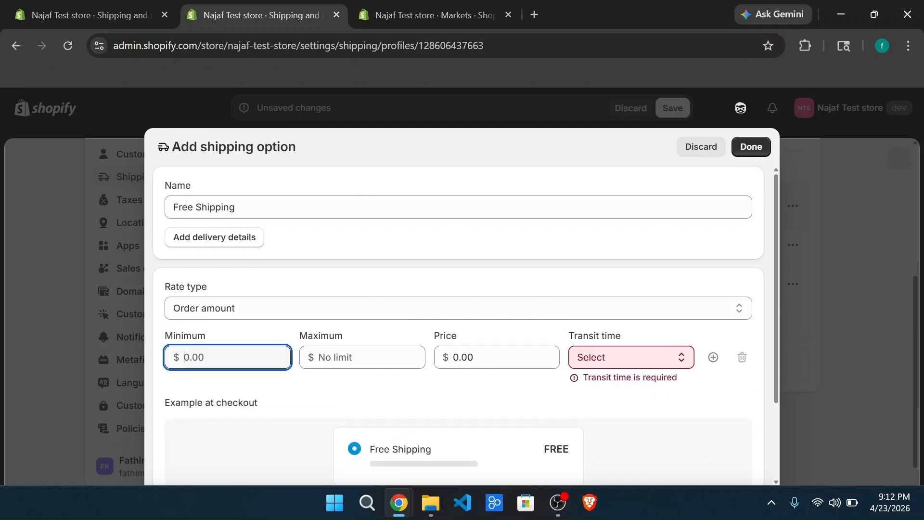
type("3000")
Step: Set the Free Shipping transit time to None and add the option to the India zone
left_click(613, 359)
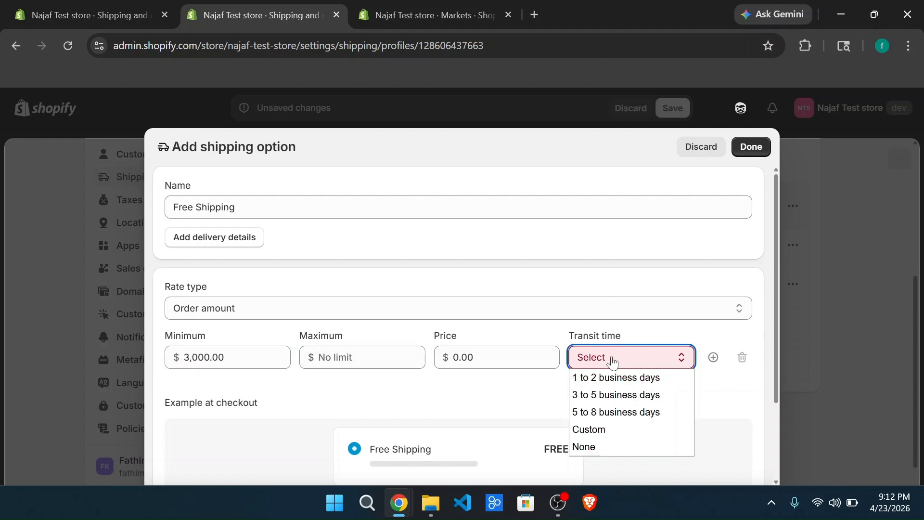
left_click(601, 448)
scroll(600, 455, "down", 2)
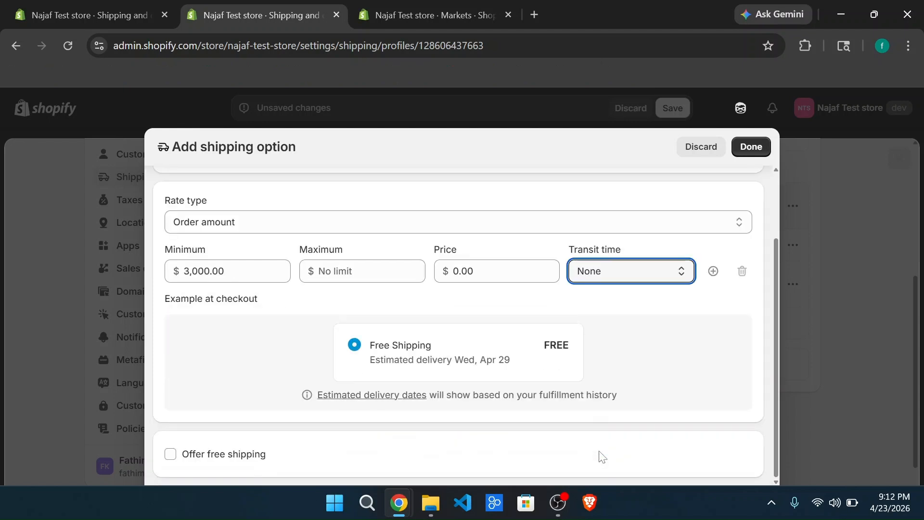
left_click(767, 147)
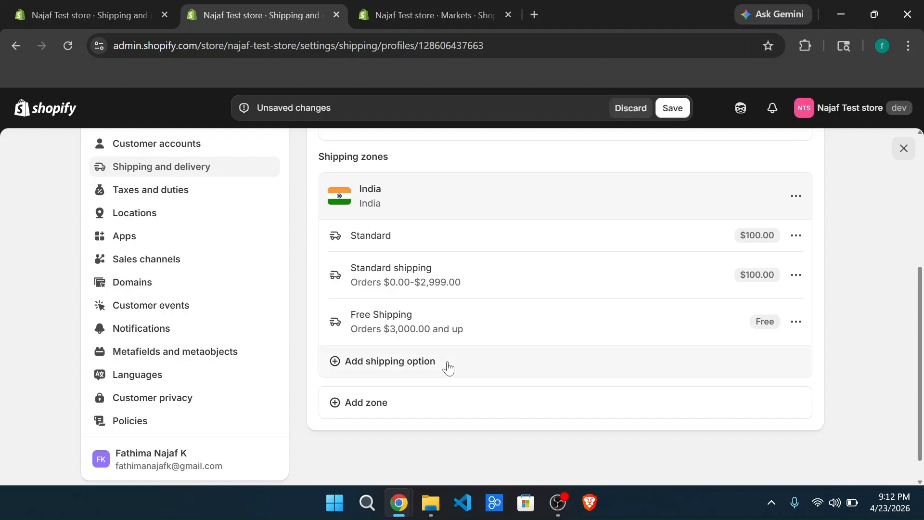
Step: Start another shipping option for the India zone named "Light Shipping"
left_click(389, 374)
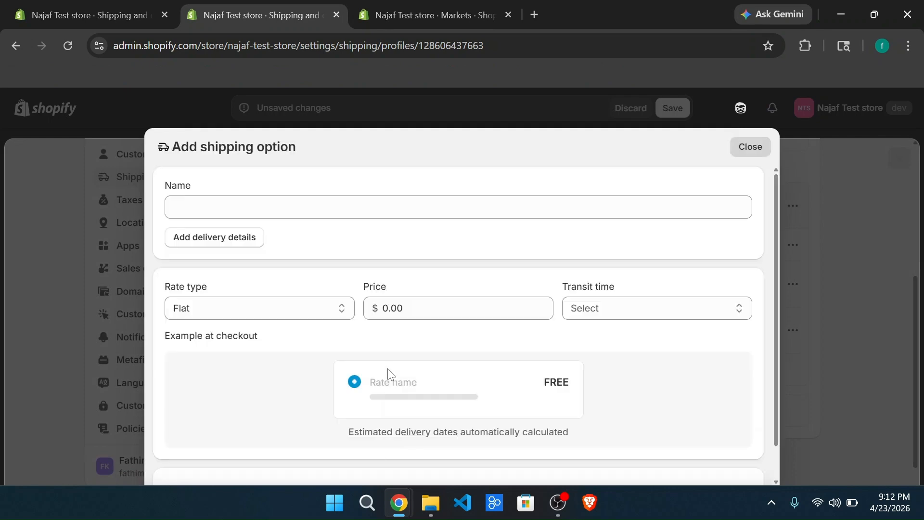
left_click(266, 212)
key("Caps_Lock")
type("L")
key("Caps_Lock")
type("ight")
key("Caps_Lock")
type("S")
key("Caps_Lock")
type("hipping")
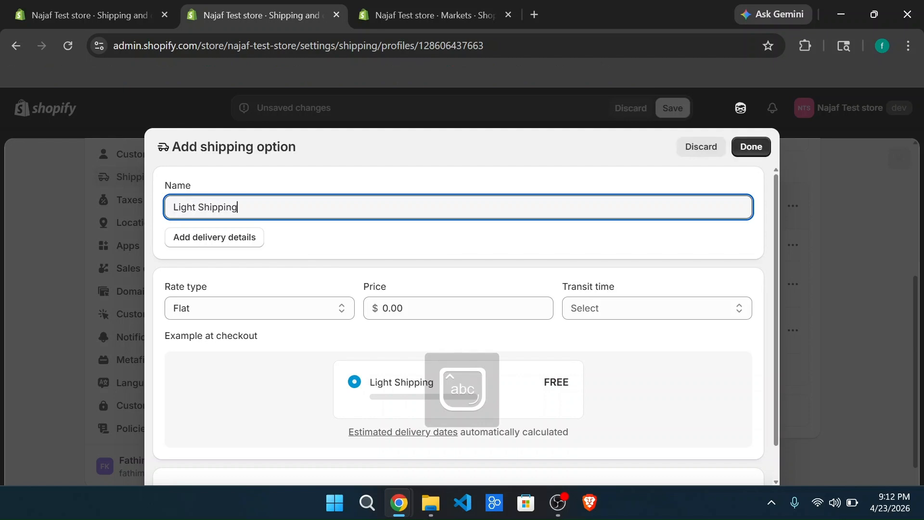
Step: Base the Light Shipping rate on weight, with a maximum of 5 lb
left_click(243, 308)
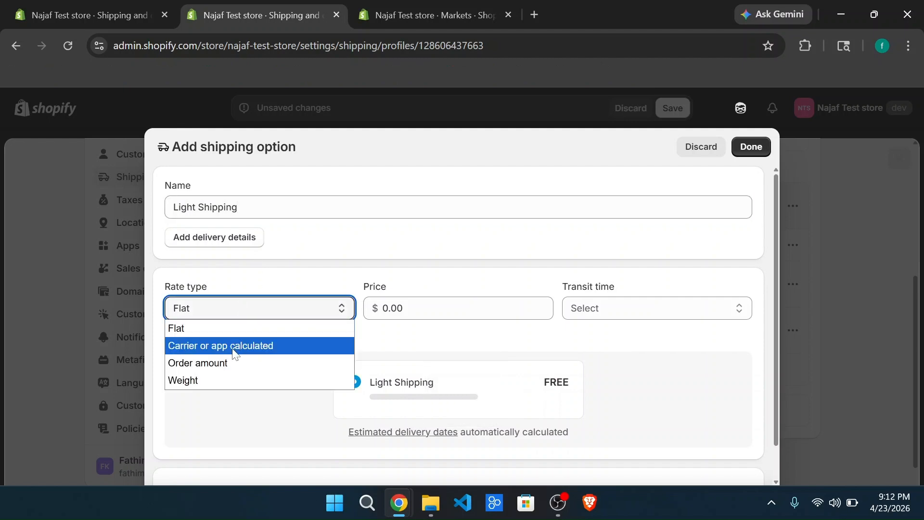
left_click(218, 379)
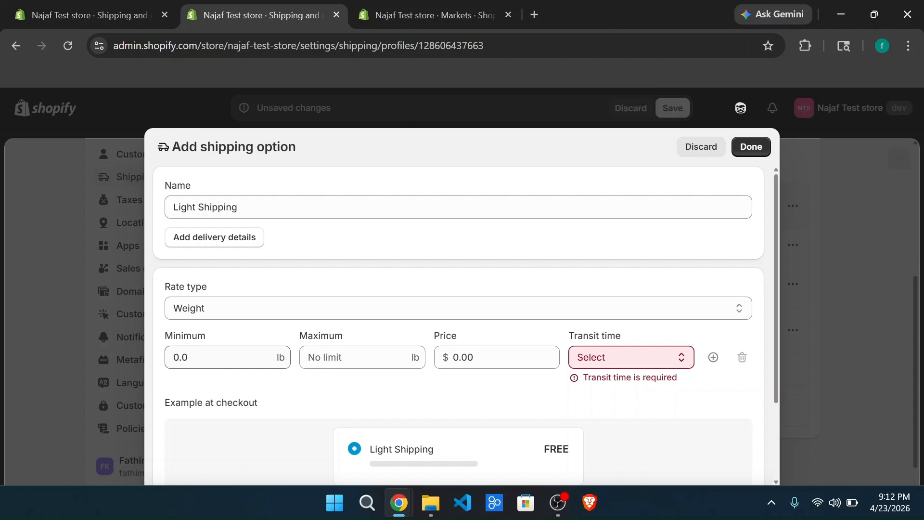
left_click(218, 357)
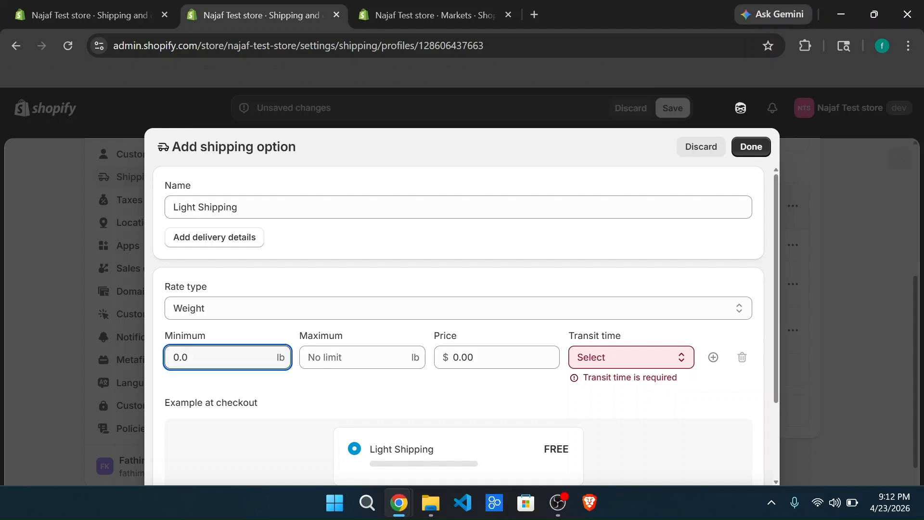
left_click(353, 357)
type("5")
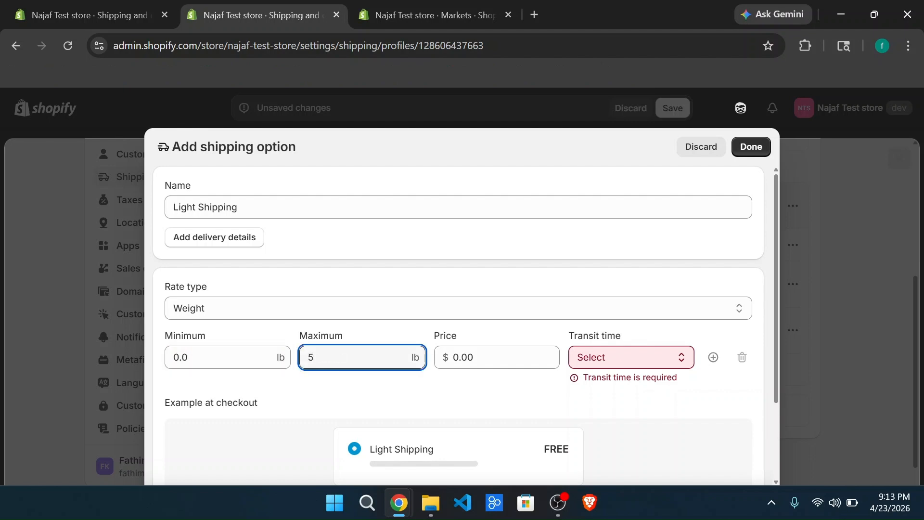
Step: Set the Light Shipping price to $300 with transit time None, and add the option to the zone
left_click(497, 357)
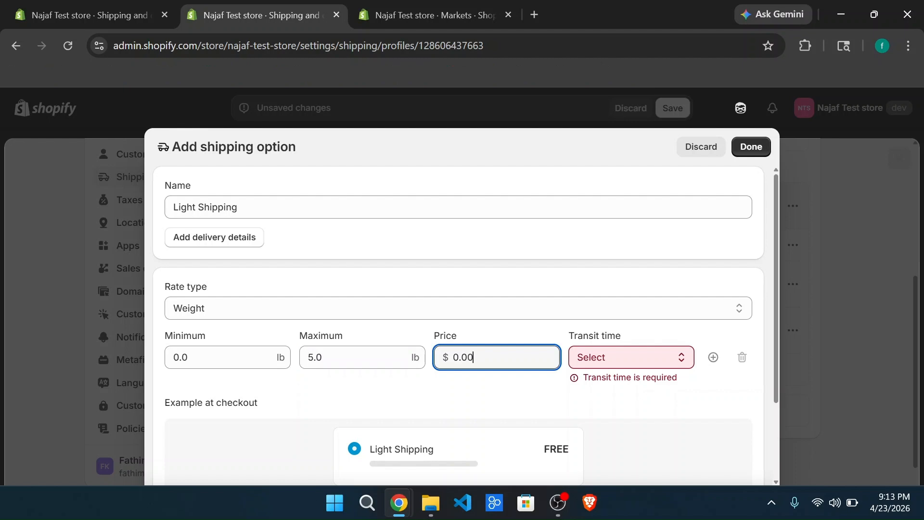
key("BackSpace")
key("BackSpace")
key("BackSpace")
key("BackSpace")
type("300")
left_click(611, 357)
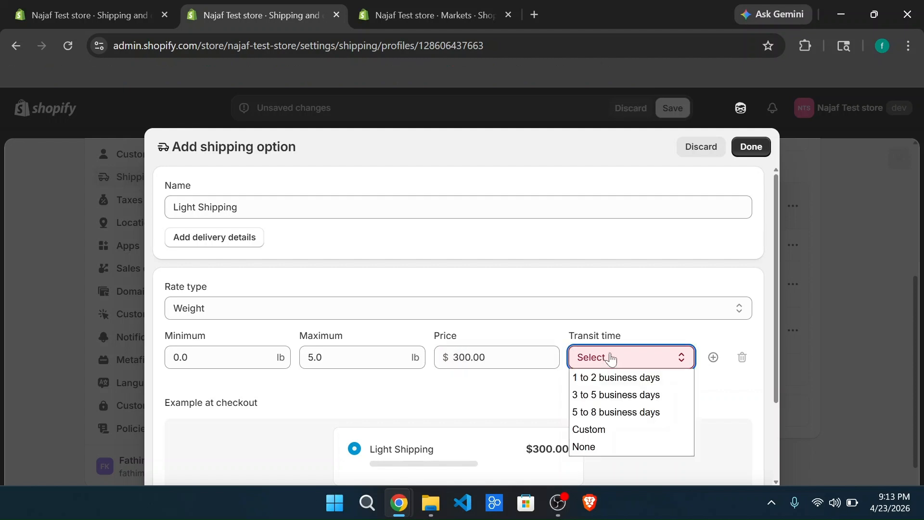
left_click(618, 456)
scroll(580, 455, "down", 1)
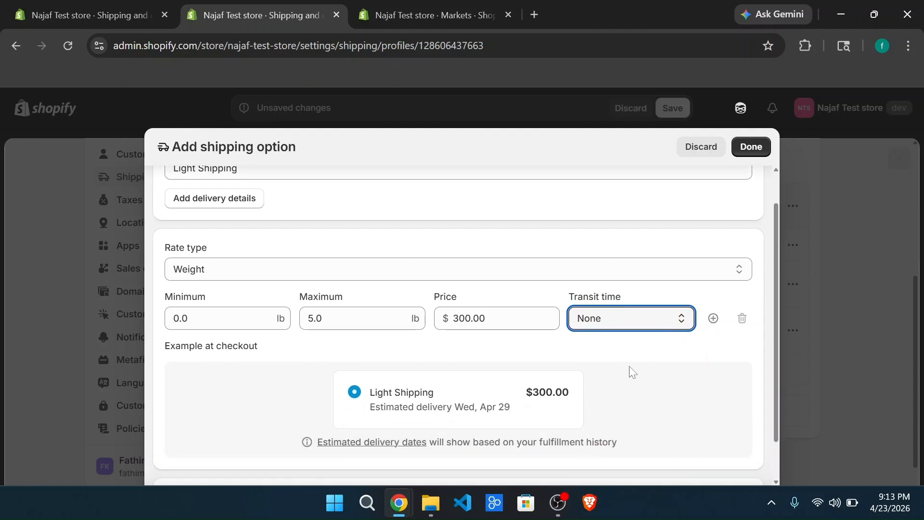
left_click(750, 155)
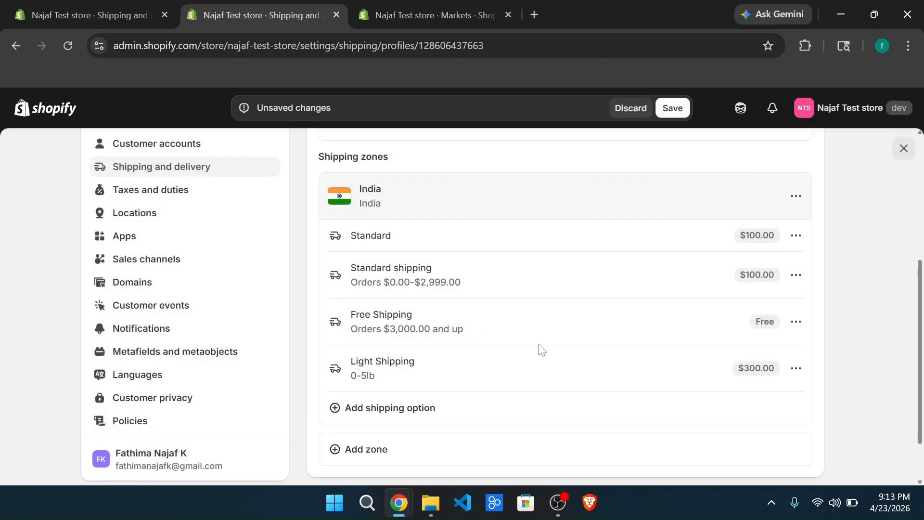
Step: Start another shipping option for the India zone named "Heavy Shipping"
scroll(538, 349, "down", 1)
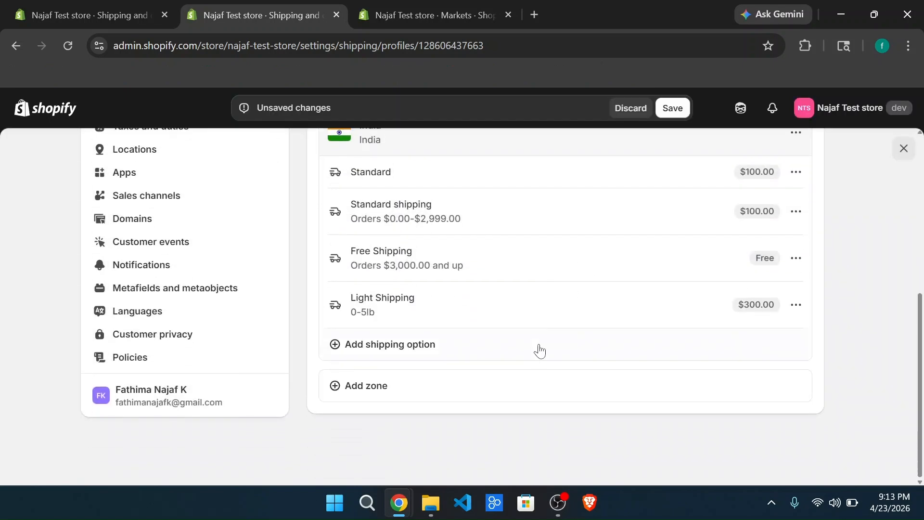
left_click(406, 346)
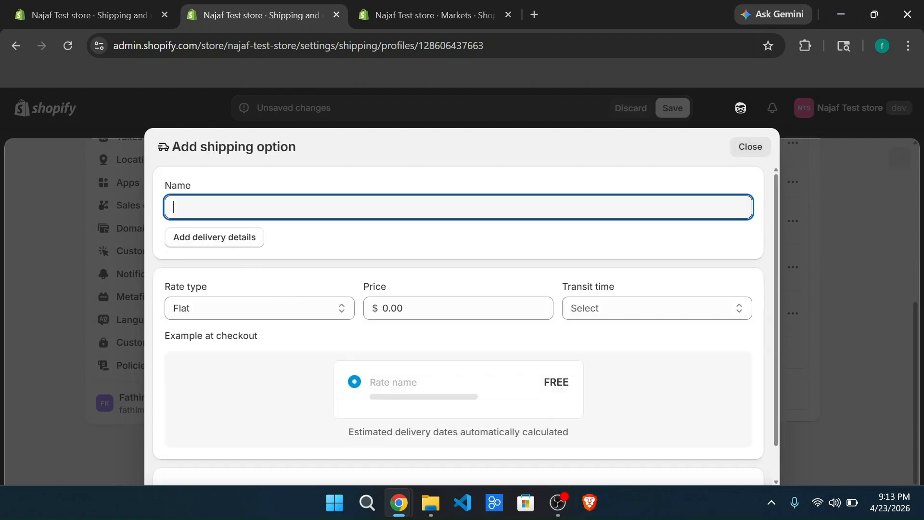
key("Caps_Lock")
type("H")
key("Caps_Lock")
type("e")
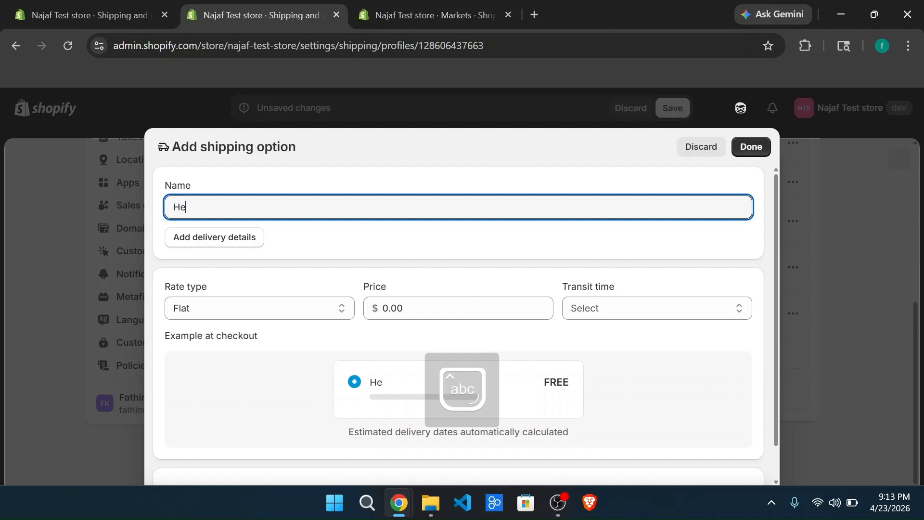
type("avy Shipping")
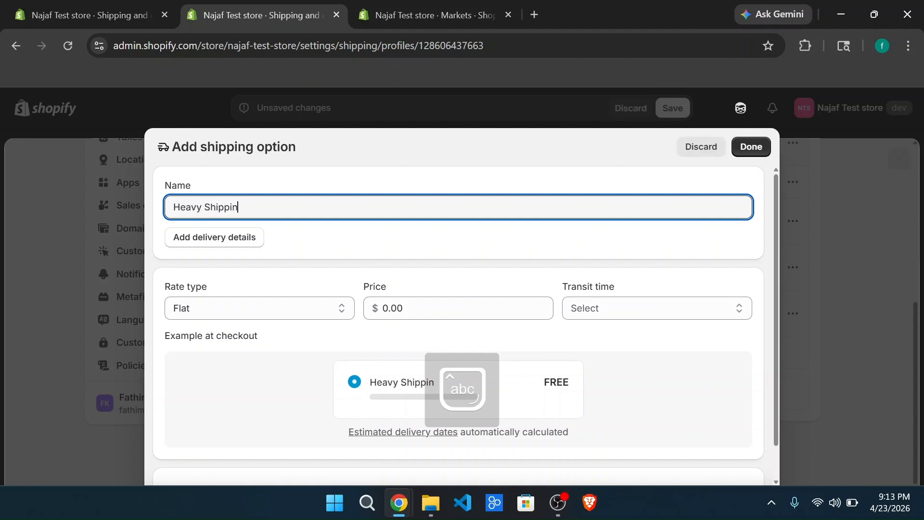
Step: Base the Heavy Shipping rate on weight, with a minimum of 5 lb
left_click(257, 311)
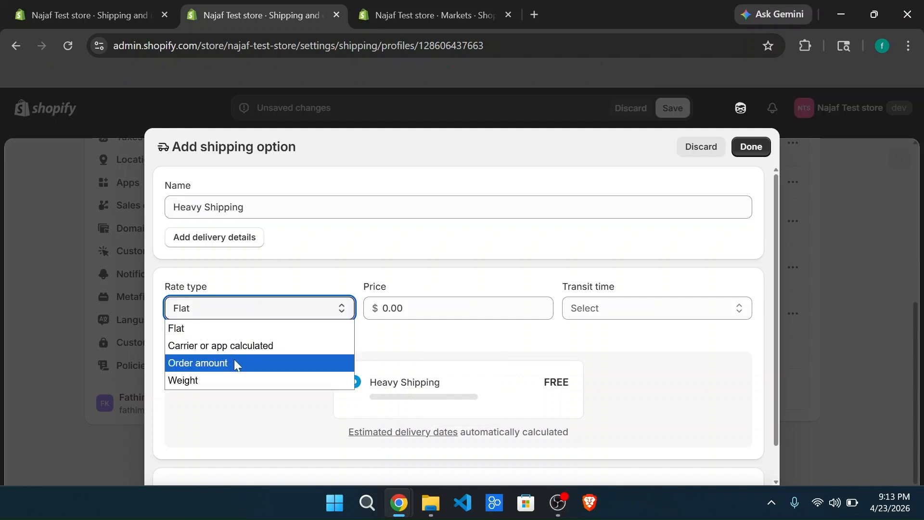
left_click(224, 382)
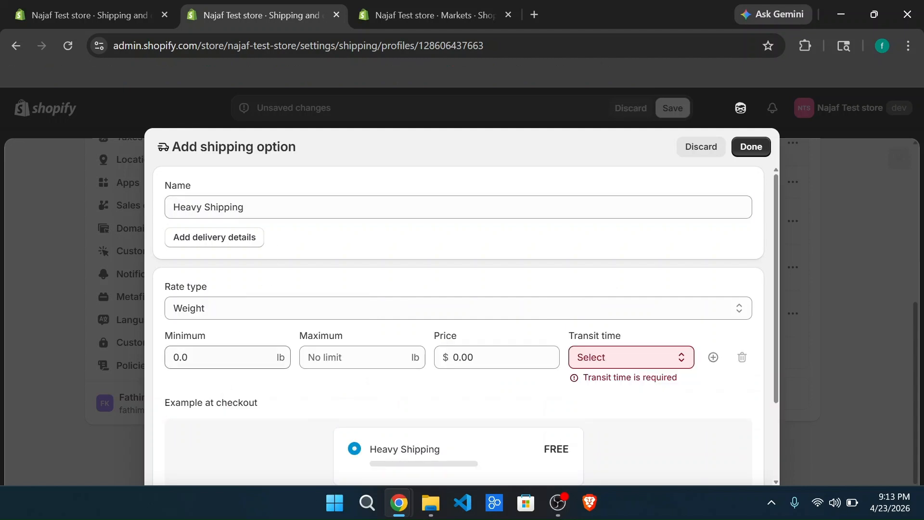
left_click(189, 357)
key("BackSpace")
key("BackSpace")
key("BackSpace")
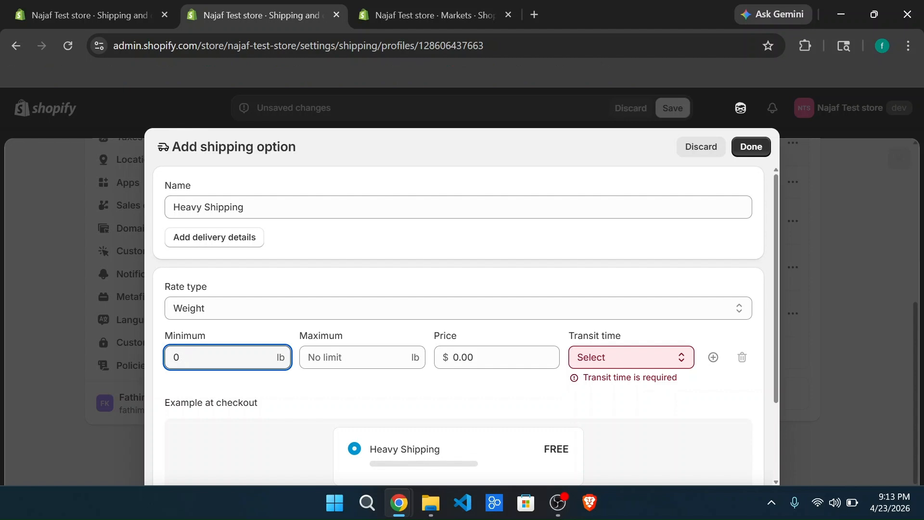
type("5")
Step: Set the Heavy Shipping price to $500 with transit time None, and add the option to the zone
left_click(475, 357)
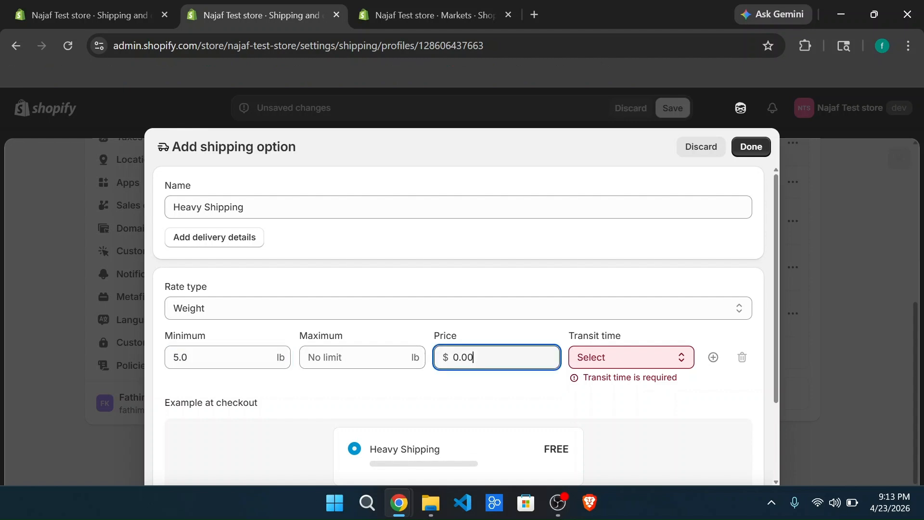
key("BackSpace")
key("BackSpace")
key("BackSpace")
key("BackSpace")
type("500")
left_click(595, 364)
left_click(592, 449)
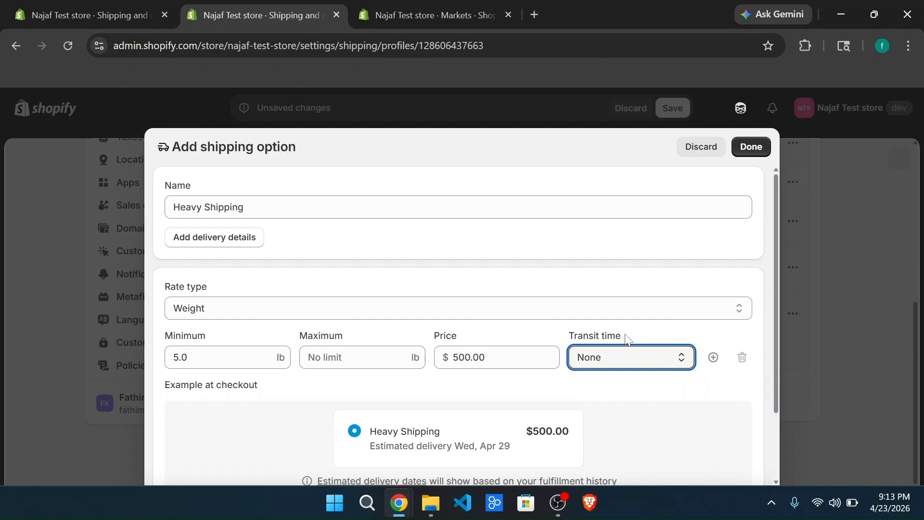
left_click(755, 154)
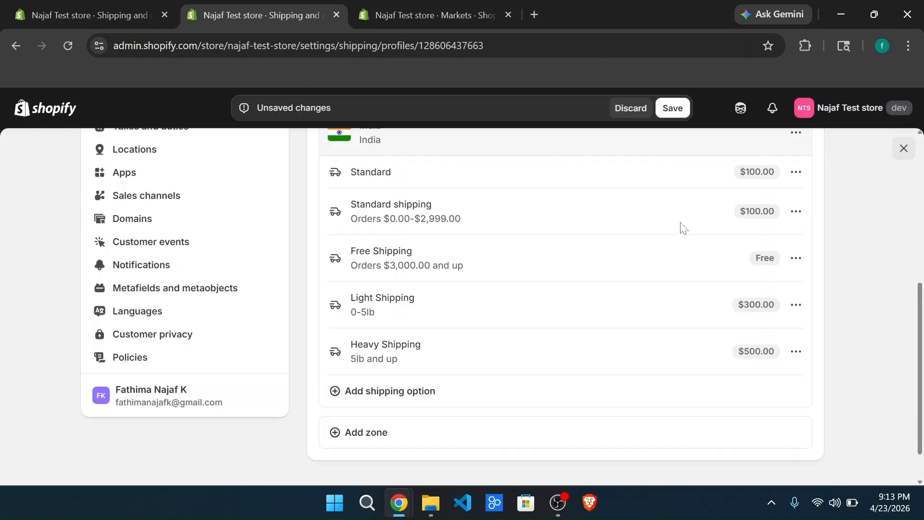
Step: Review the shipping options and rates listed under the India zone
scroll(580, 332, "up", 5)
scroll(580, 331, "up", 1)
scroll(581, 331, "down", 3)
scroll(584, 332, "down", 2)
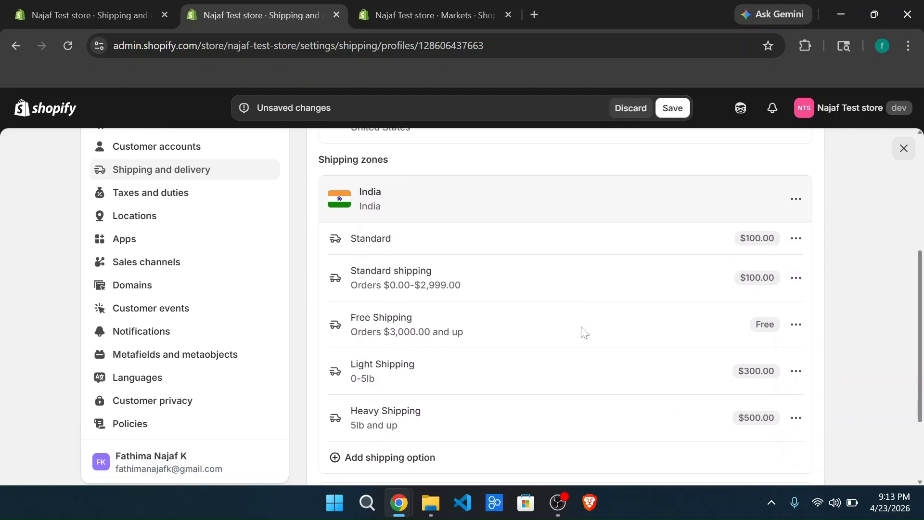
scroll(584, 332, "up", 2)
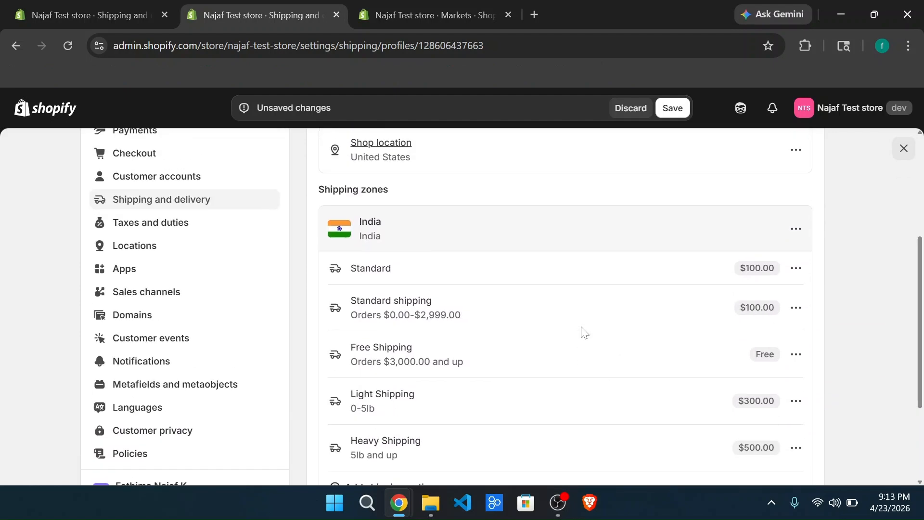
scroll(583, 333, "down", 3)
scroll(583, 332, "up", 1)
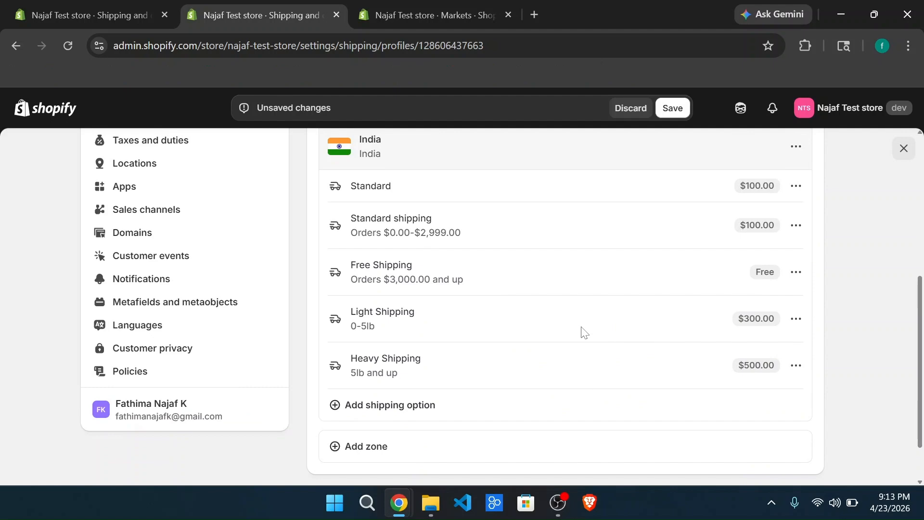
scroll(583, 332, "up", 4)
scroll(584, 332, "down", 5)
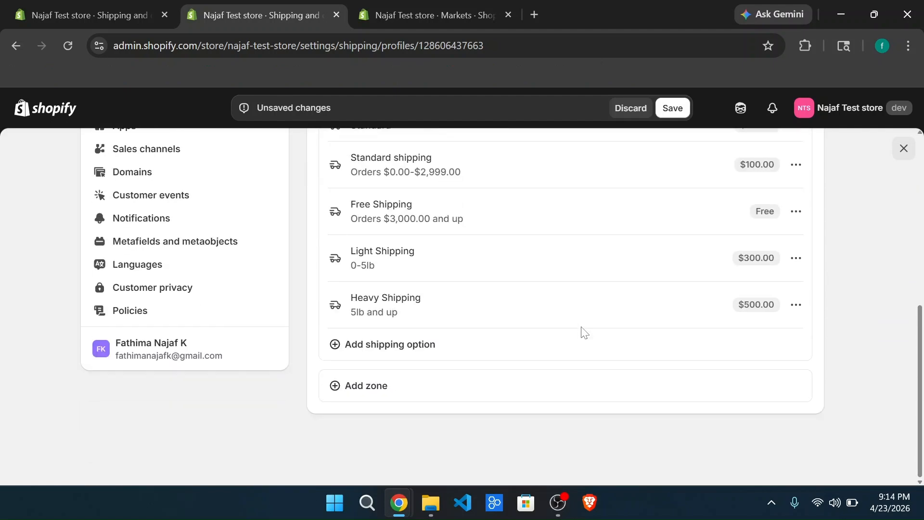
scroll(584, 332, "up", 7)
scroll(584, 332, "down", 8)
Step: Create a new shipping zone named "International" that covers the United States
left_click(394, 388)
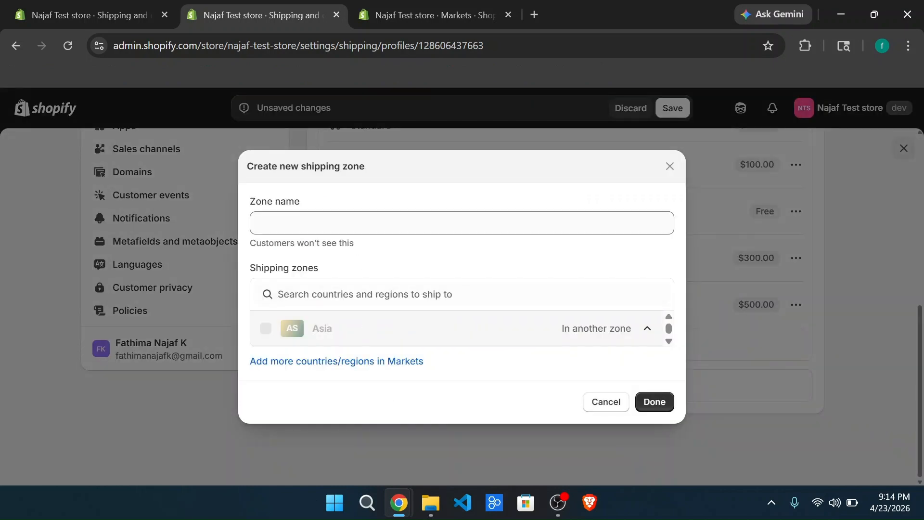
type("I")
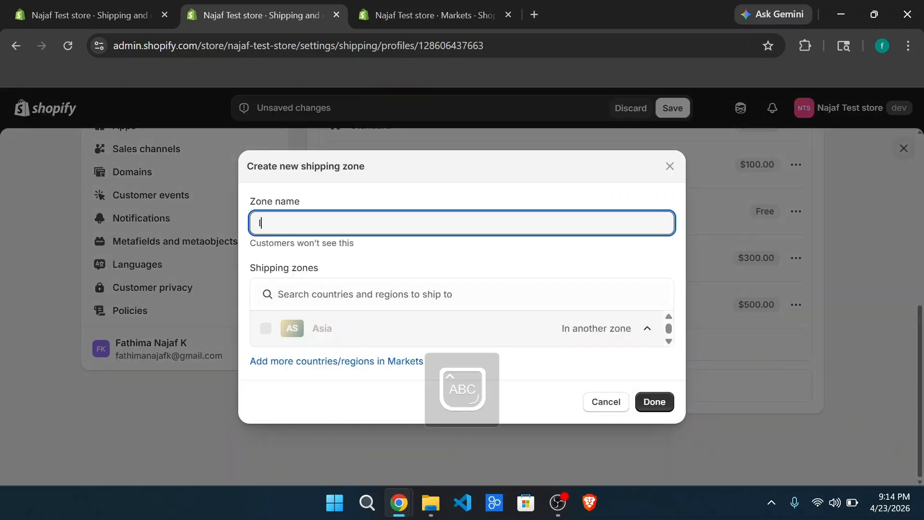
type("nternational")
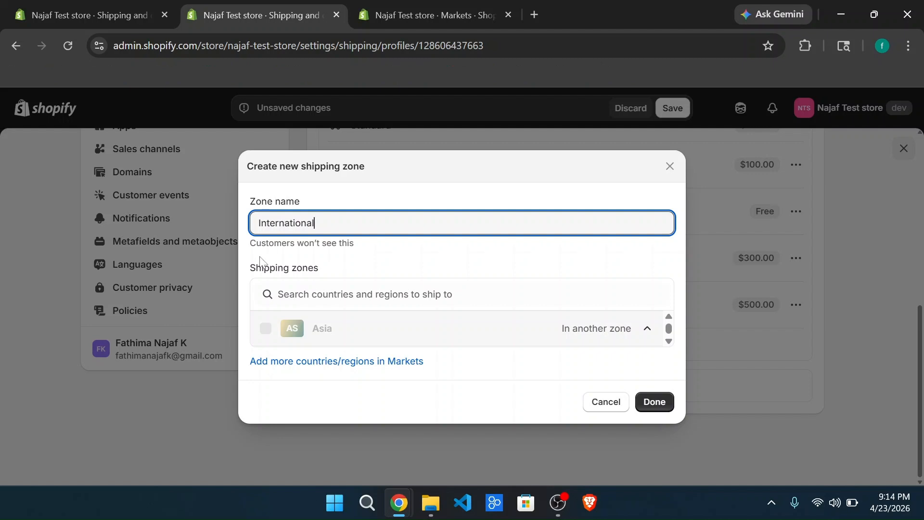
left_click(321, 295)
type("un")
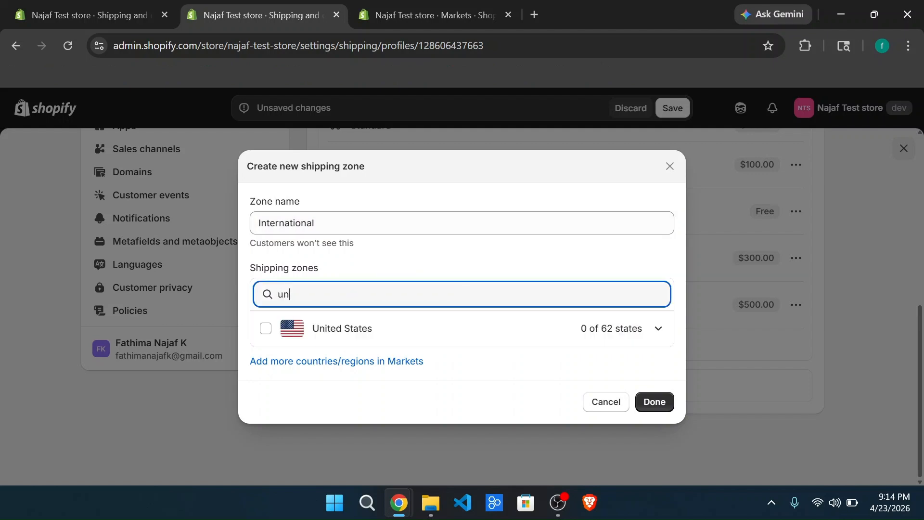
left_click(266, 328)
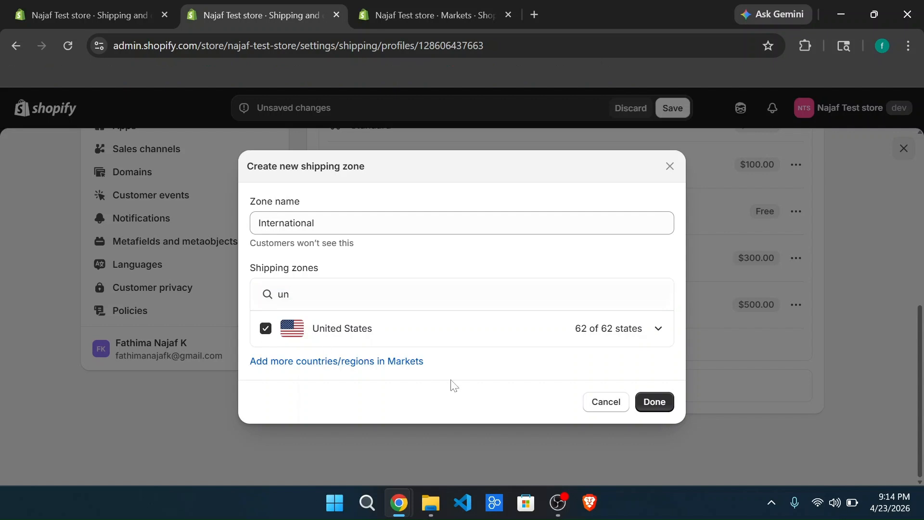
left_click(666, 409)
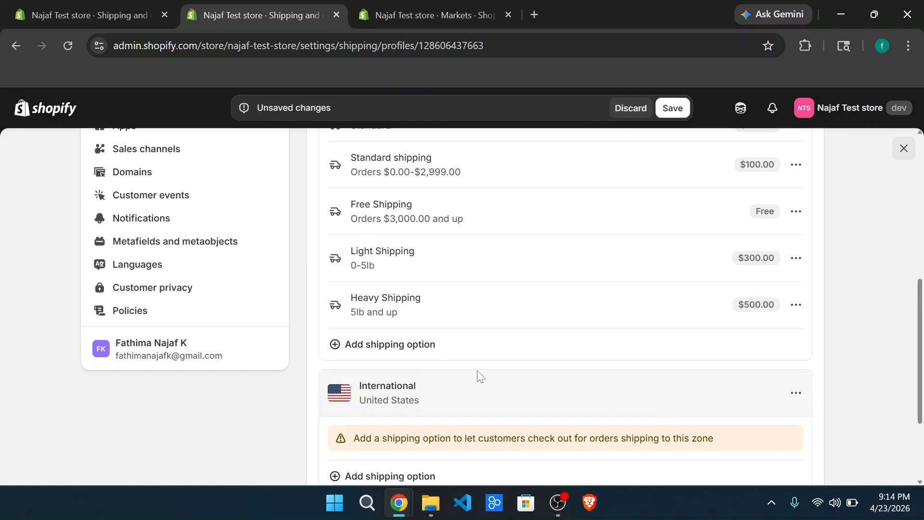
scroll(480, 375, "down", 1)
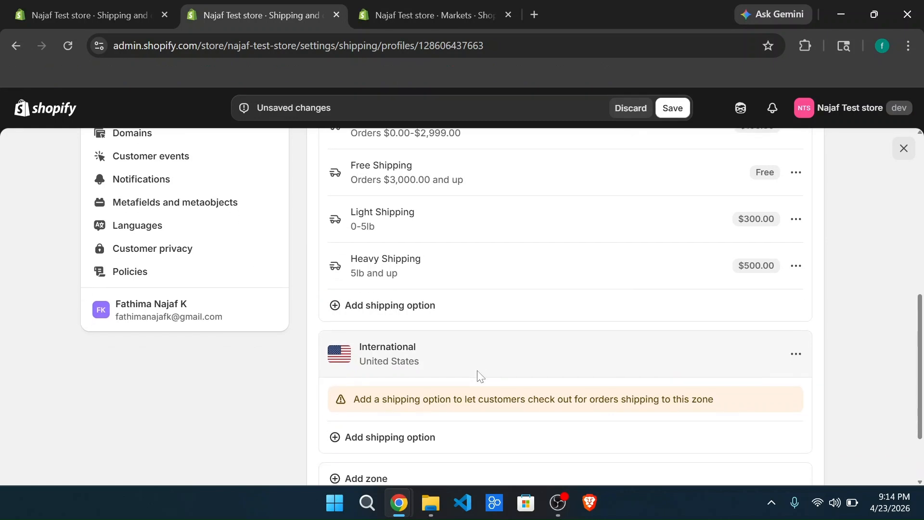
scroll(480, 375, "down", 2)
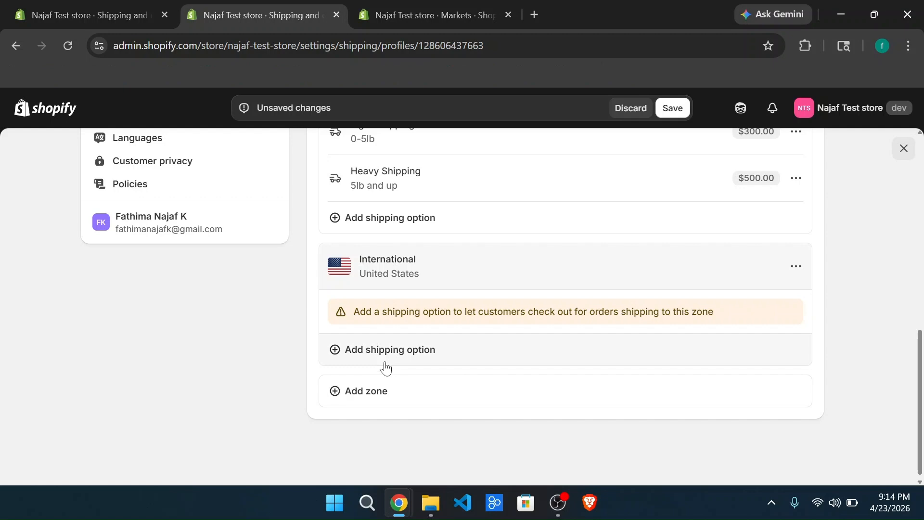
left_click(411, 352)
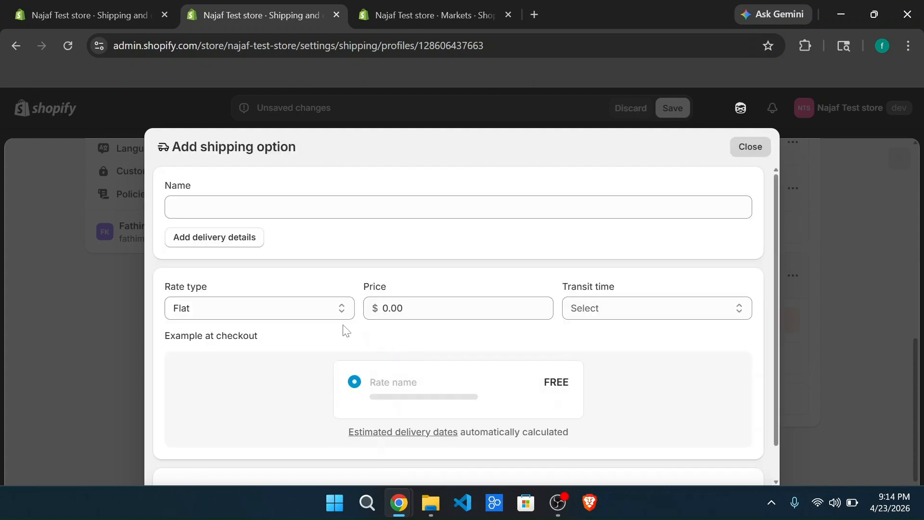
left_click(234, 199)
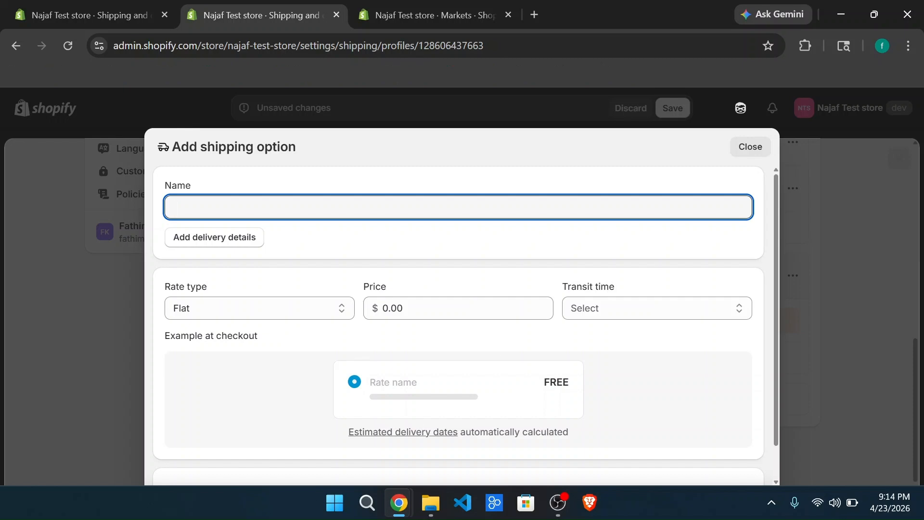
key("Caps_Lock")
type("I")
key("Caps_Lock")
type("nter")
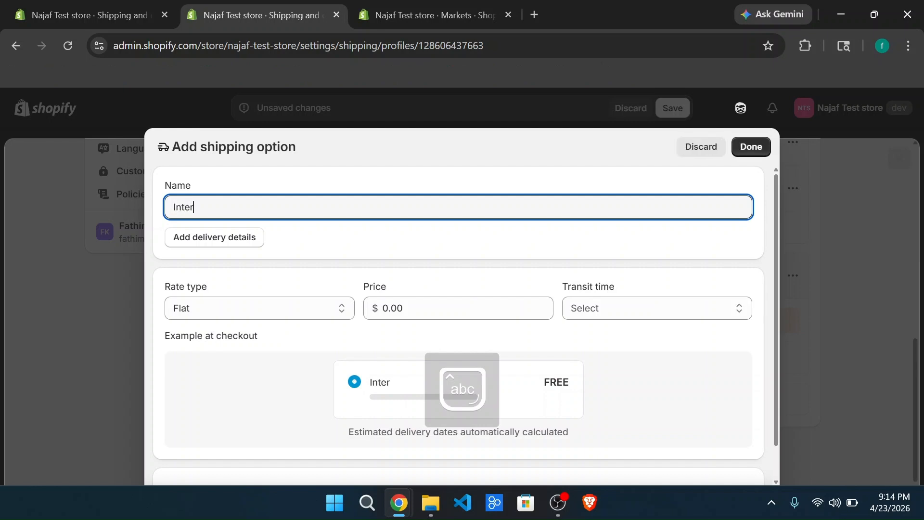
type("na")
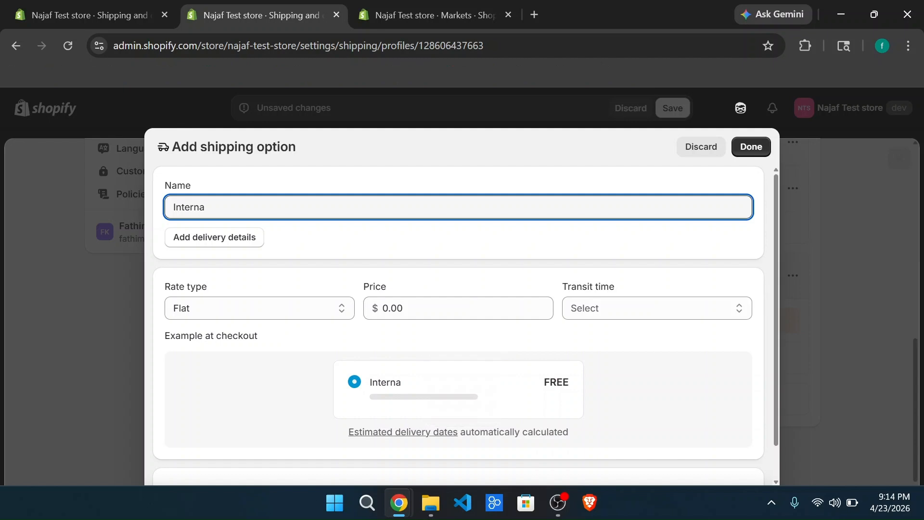
type("tional")
mouse_move(557, 503)
left_click(570, 467)
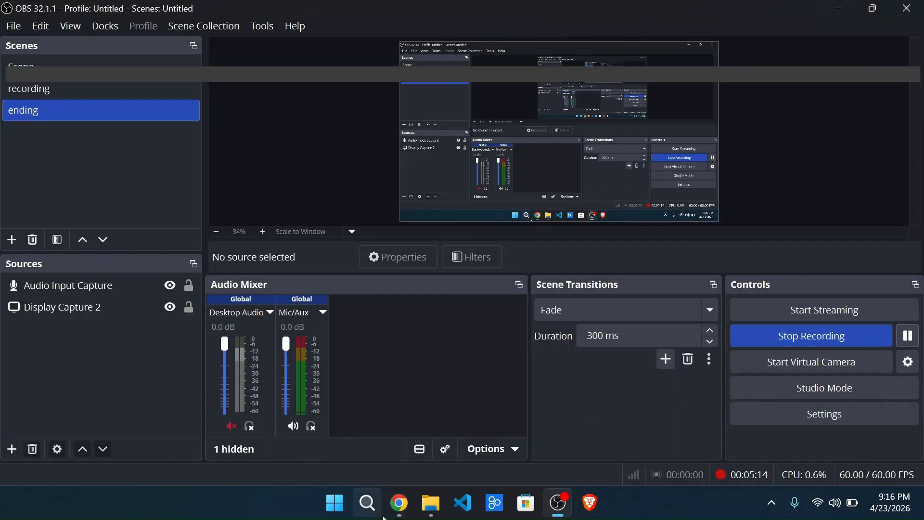
mouse_move(391, 517)
left_click(438, 450)
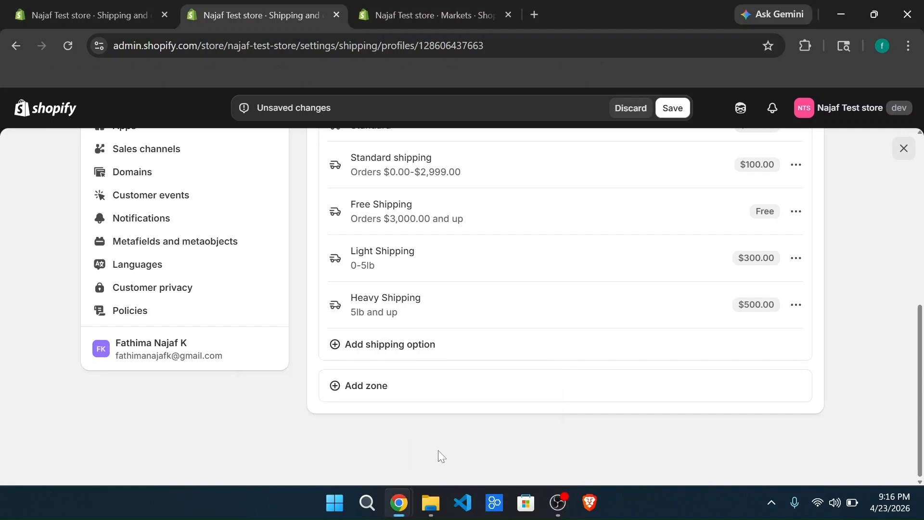
Step: Create a shipping zone named "International" that covers the United States
scroll(471, 405, "up", 1)
scroll(474, 405, "up", 1)
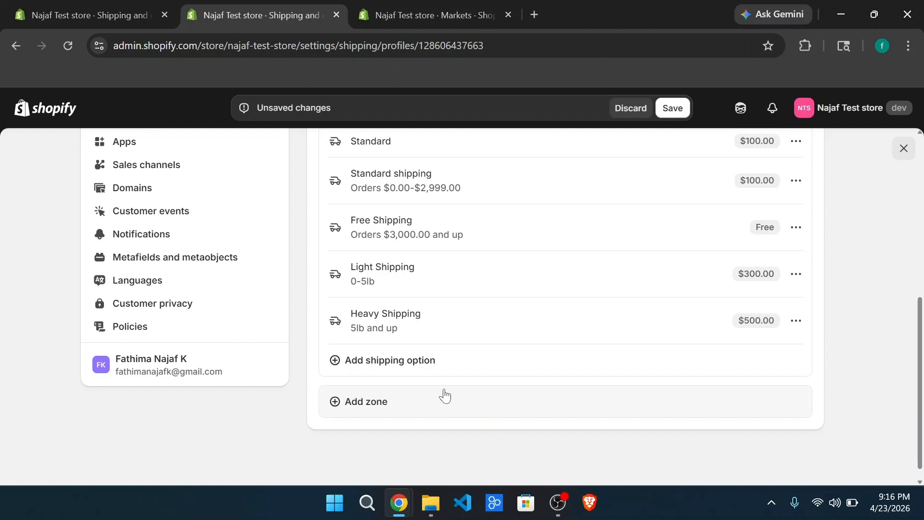
left_click(388, 403)
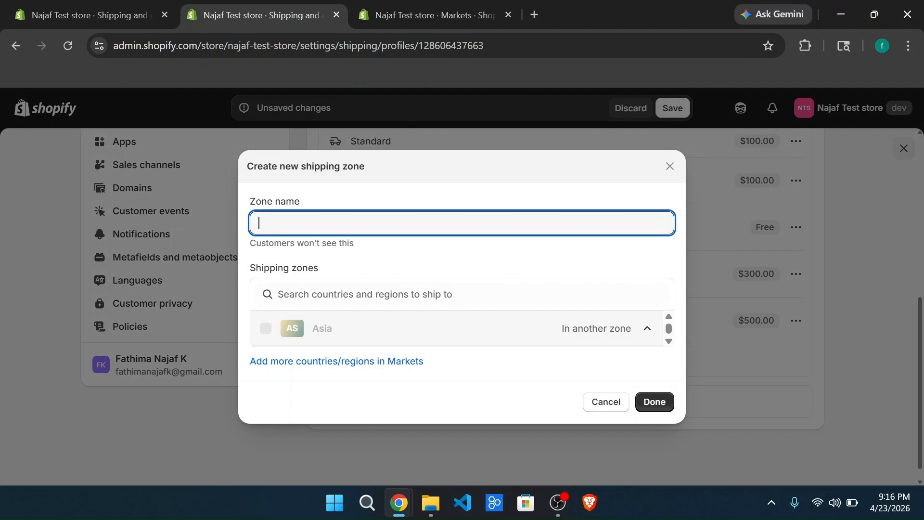
type("Inter")
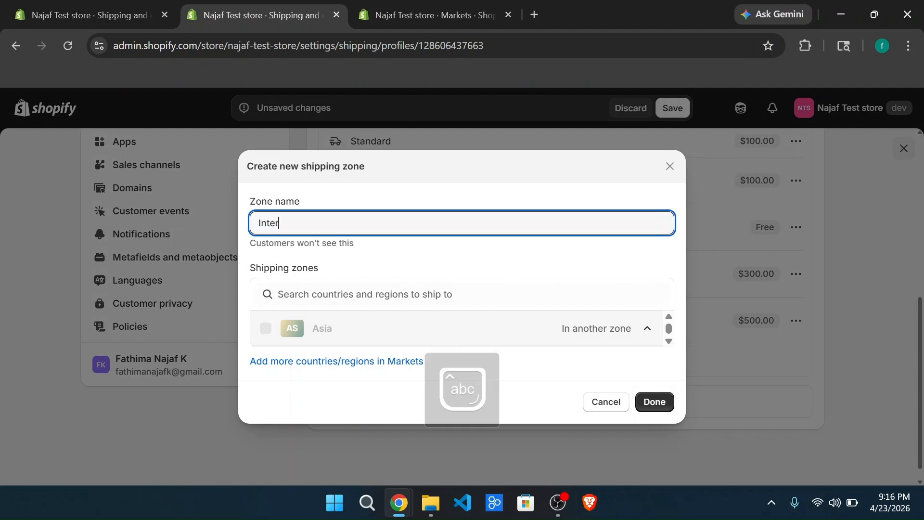
type("national")
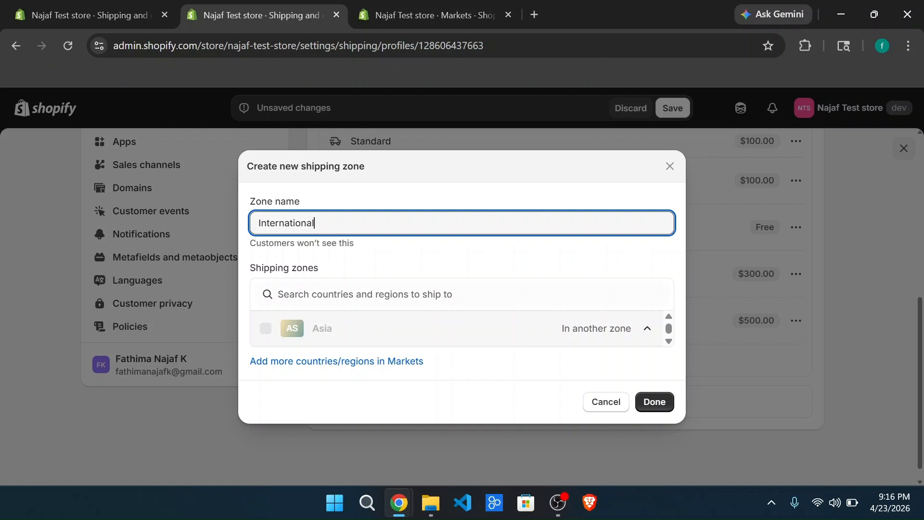
left_click(328, 294)
type("unit")
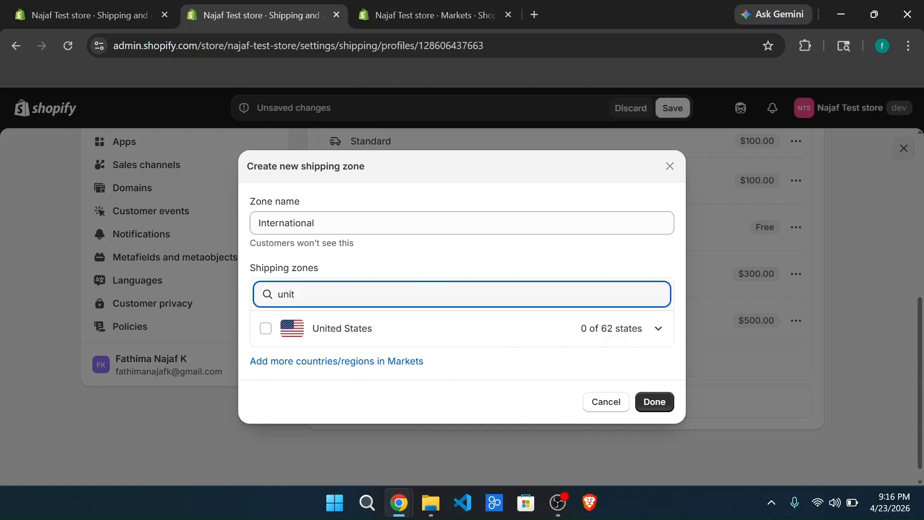
left_click(265, 328)
left_click(658, 404)
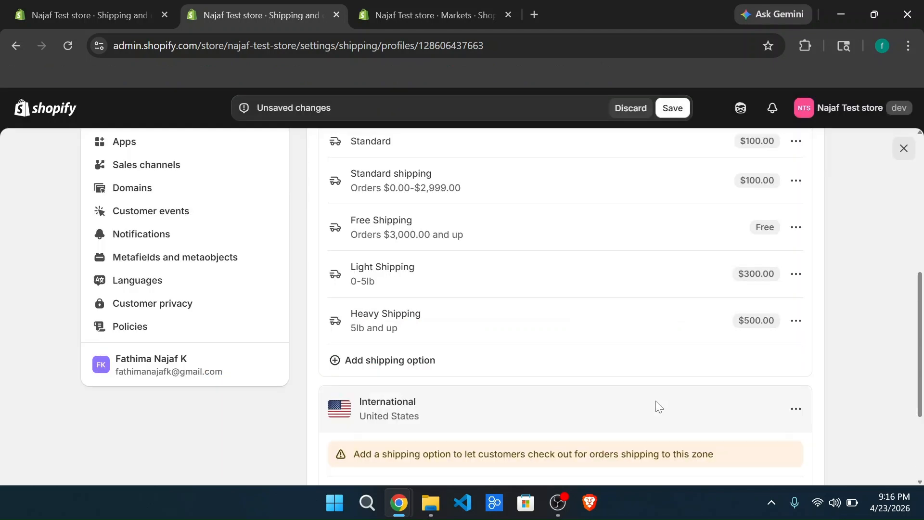
Step: Start a new shipping option in the International zone and name it "Standard Shipping"
scroll(553, 404, "down", 2)
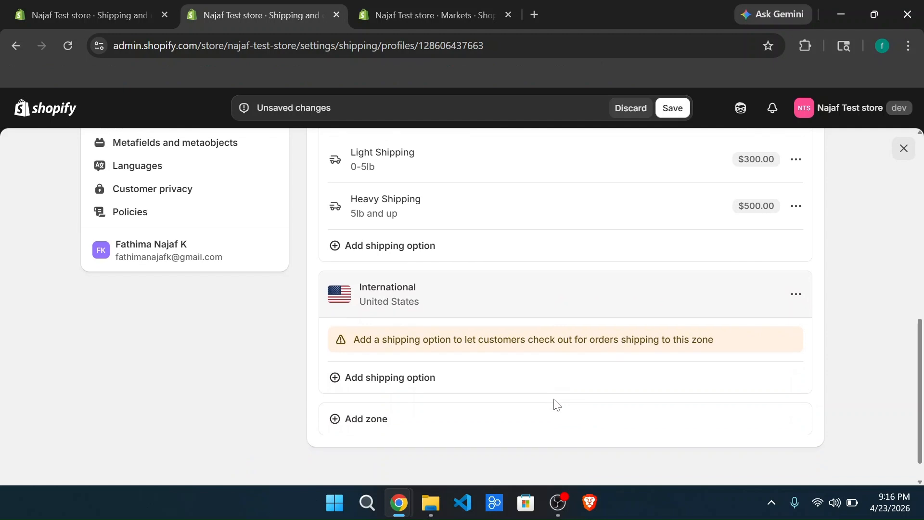
left_click(411, 385)
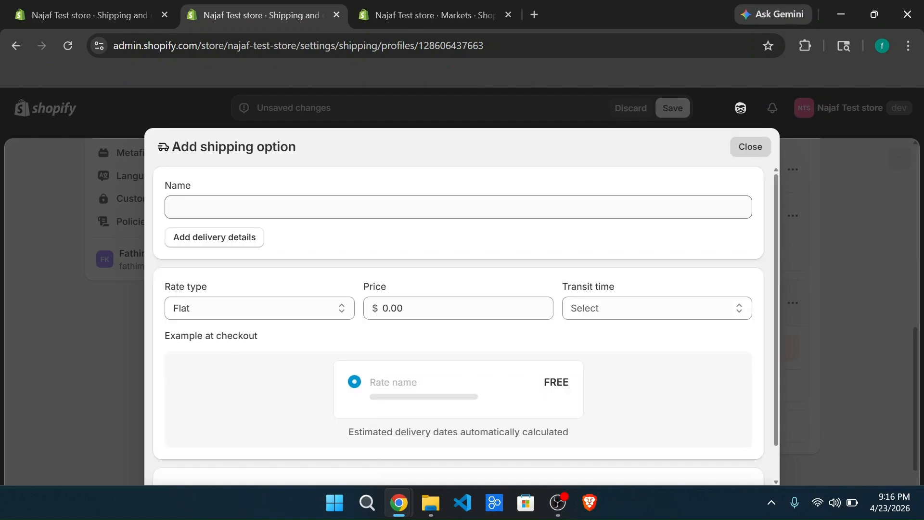
left_click(255, 211)
type("St")
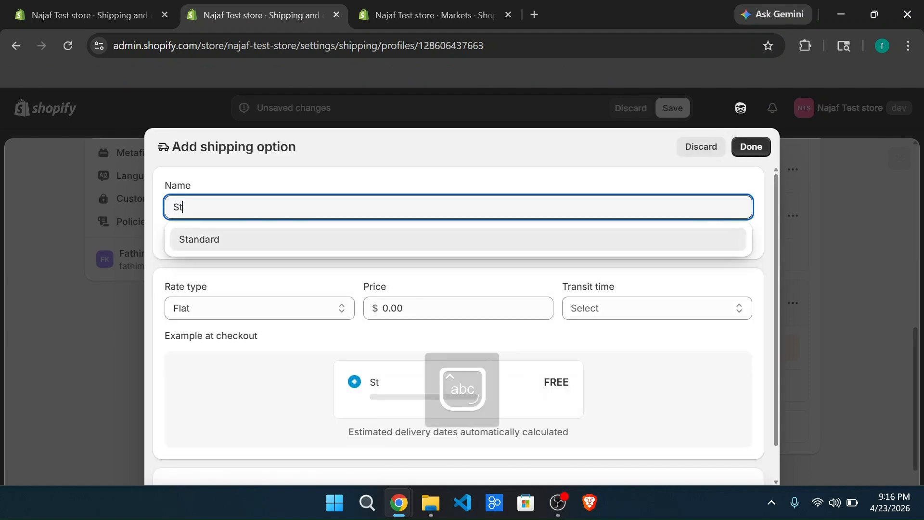
type("andard")
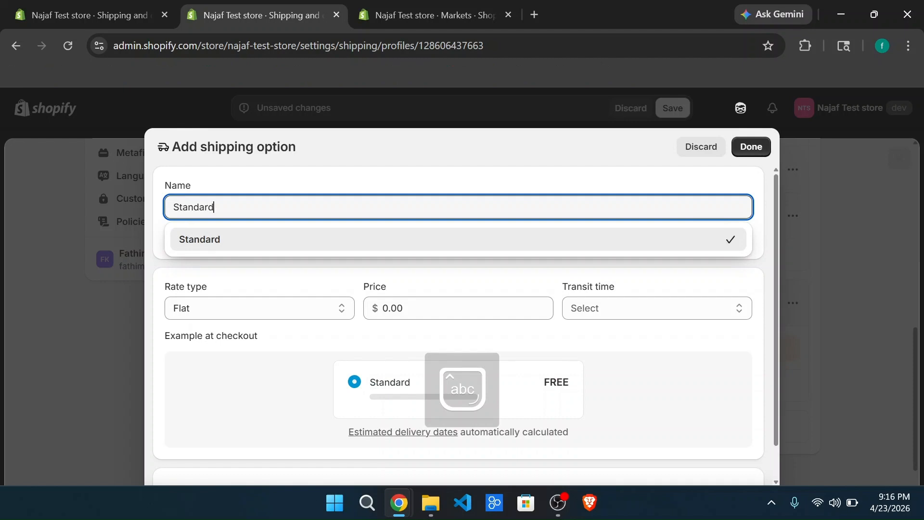
left_click(253, 241)
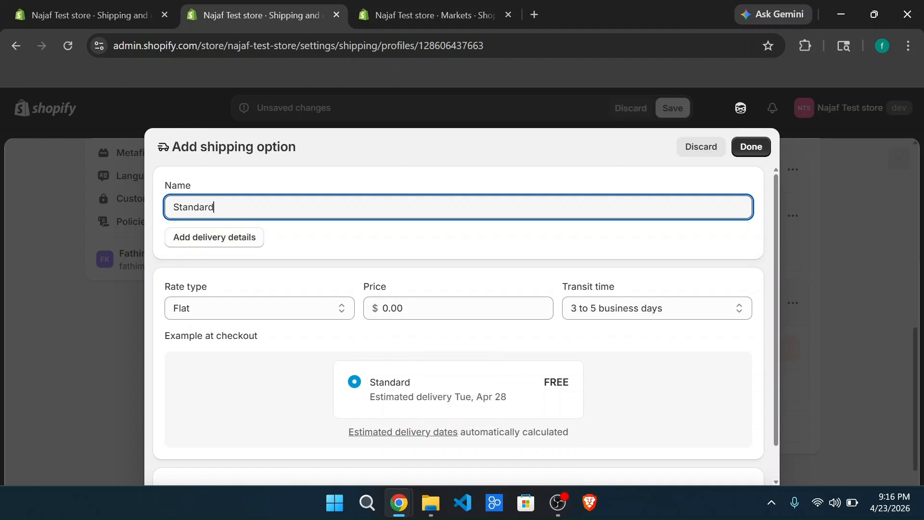
type("Sh")
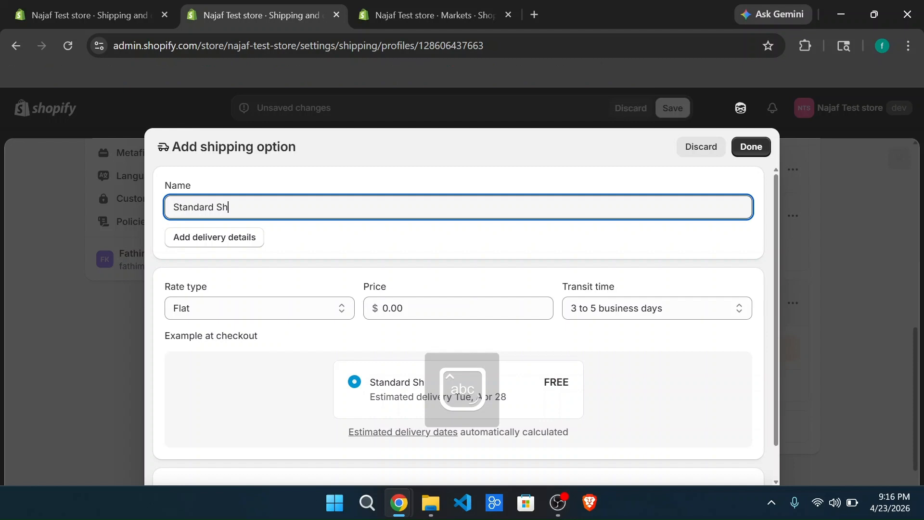
type("ipping")
Step: Base the Standard Shipping rate on order amount, with a maximum of $4,999
left_click(249, 318)
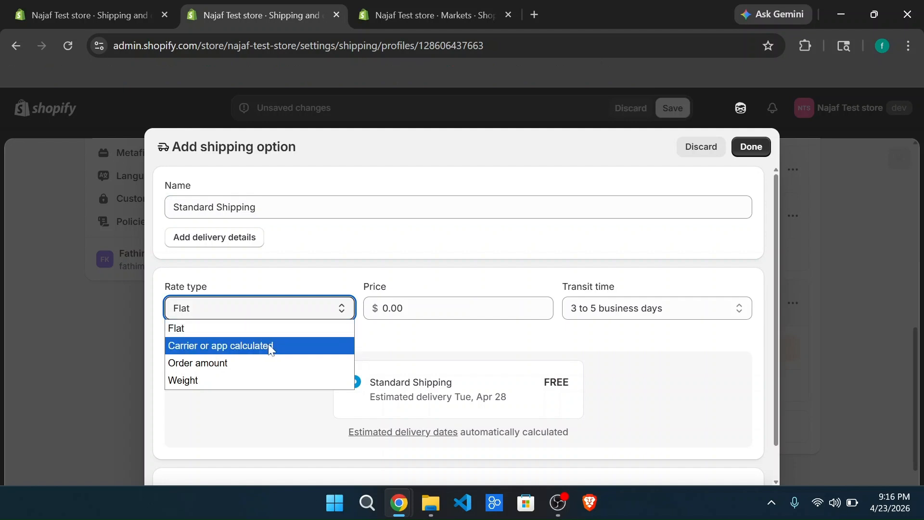
left_click(247, 364)
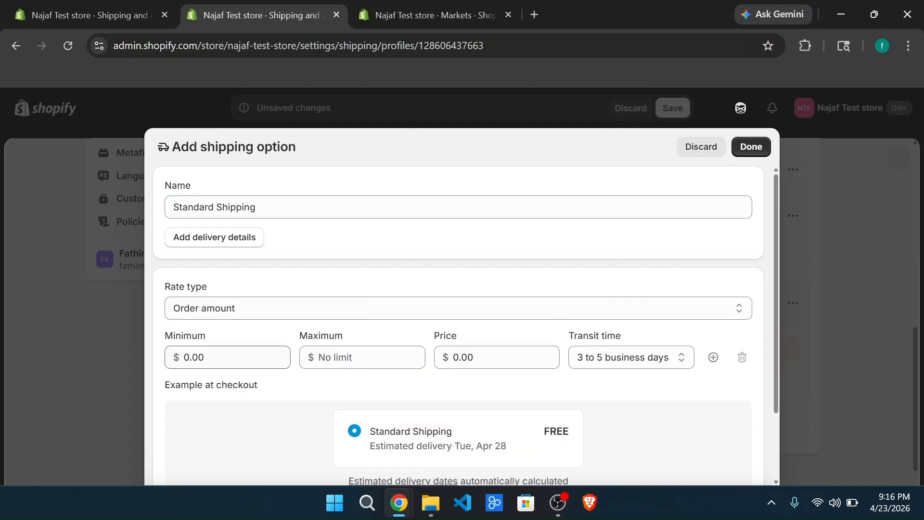
left_click(212, 357)
left_click(353, 357)
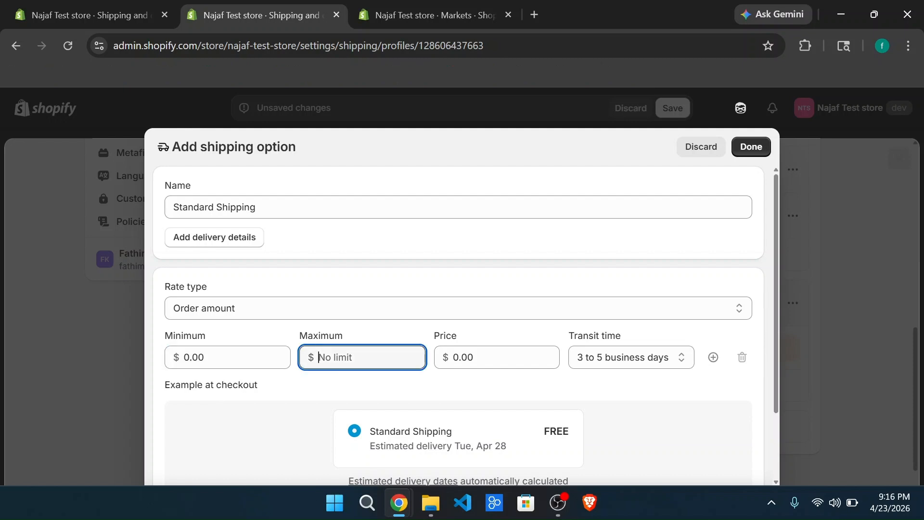
type("4999")
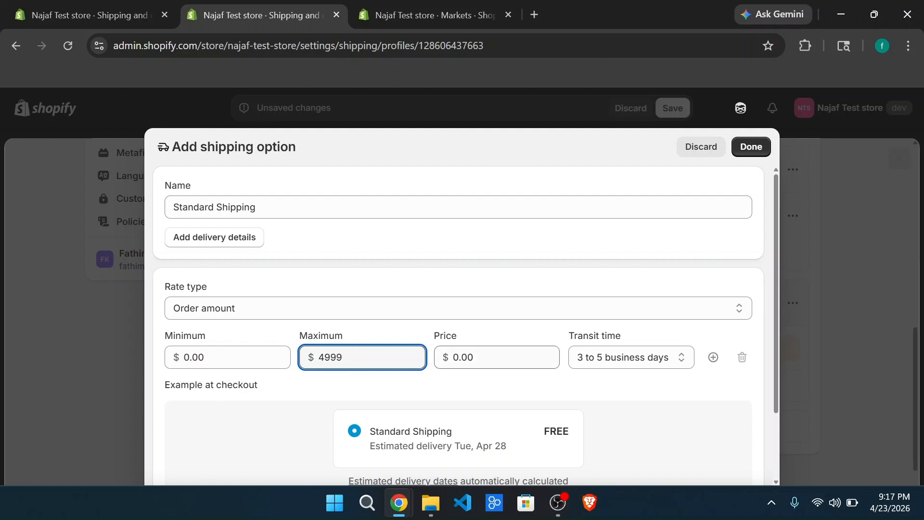
key("BackSpace")
key("BackSpace")
key("BackSpace")
type("999")
Step: Set the price of the order-based Standard Shipping rate to $1000
key("Tab")
key("BackSpace")
key("BackSpace")
key("BackSpace")
key("BackSpace")
type("1000")
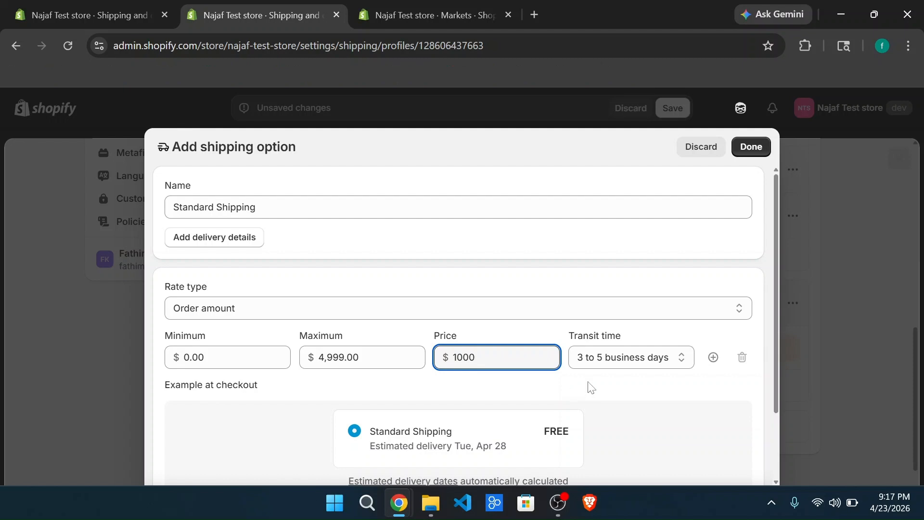
Step: Discard the unsaved Standard Shipping option and delete the International zone
left_click(707, 160)
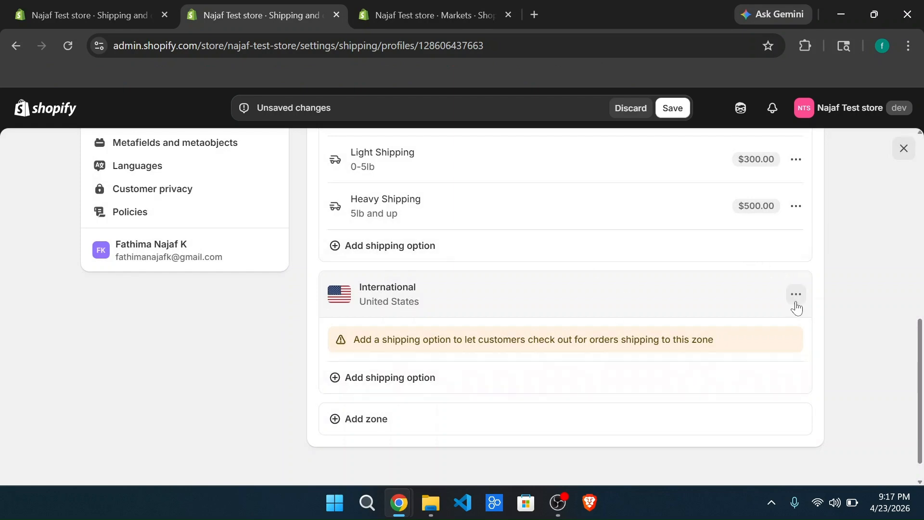
left_click(795, 297)
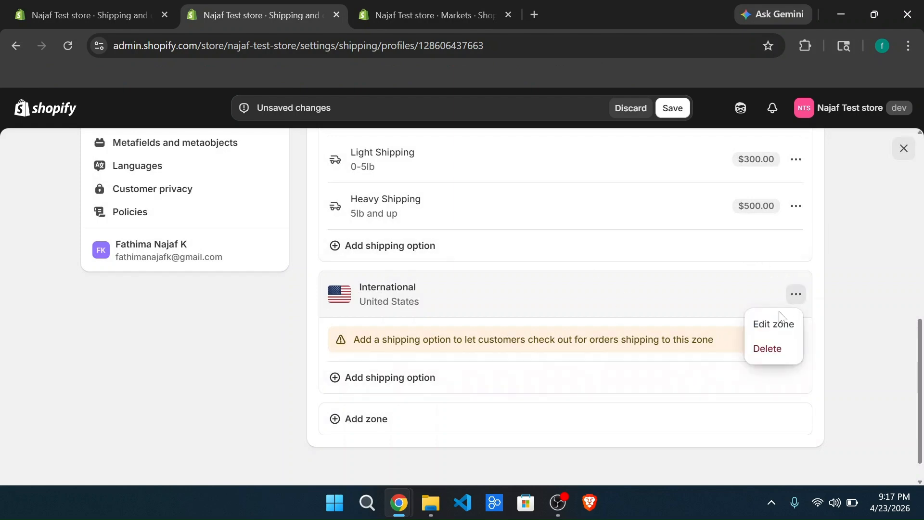
left_click(767, 349)
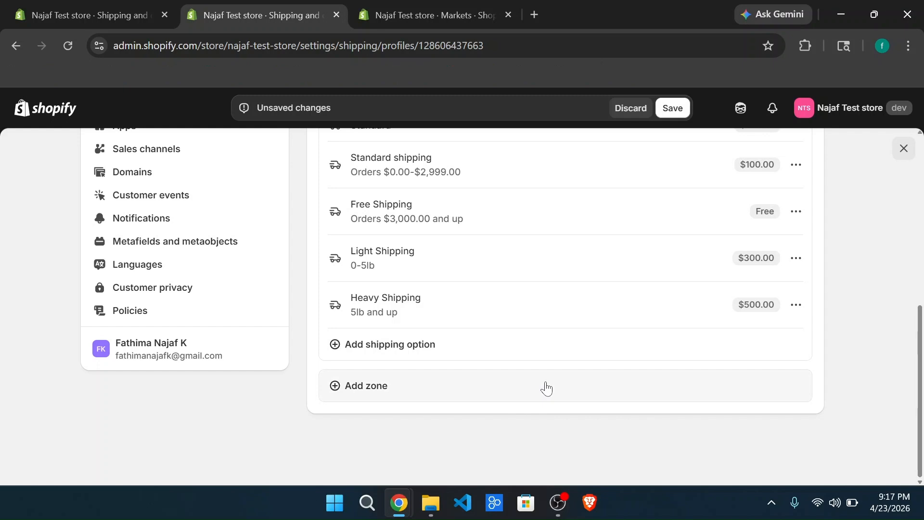
Step: Create a new shipping zone named "International" and include all states of the United States
scroll(488, 393, "up", 1)
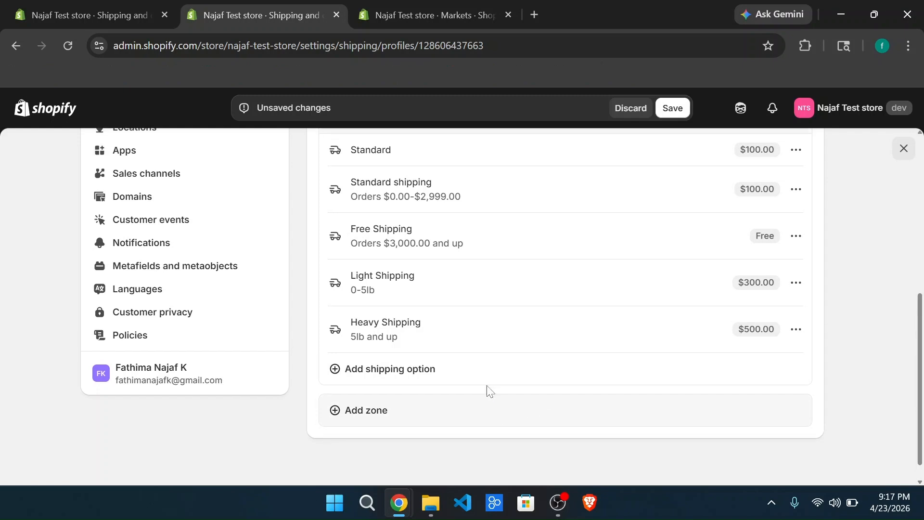
left_click(412, 410)
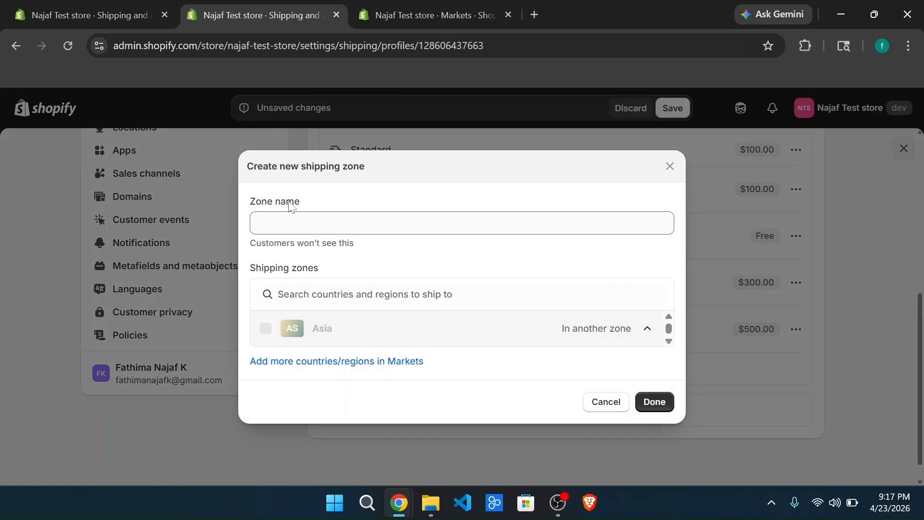
left_click(291, 223)
type("In")
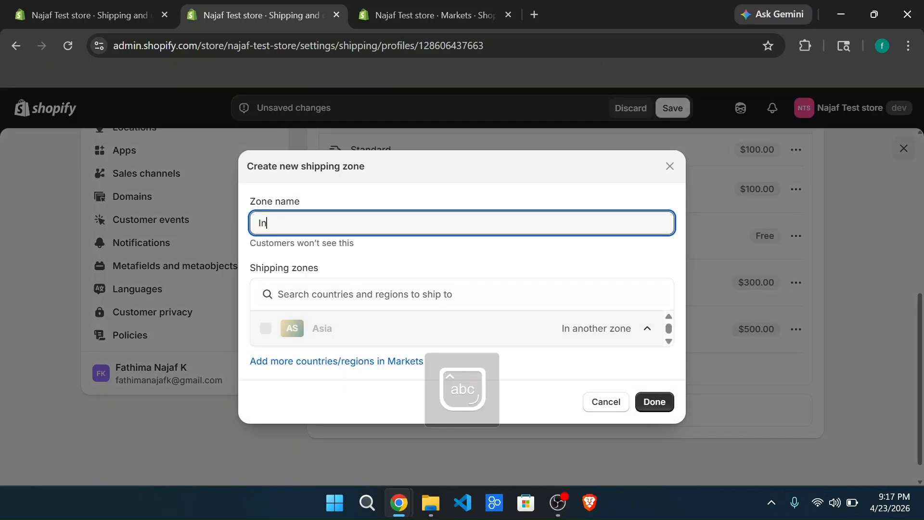
type("ternational")
key("Tab")
type("un")
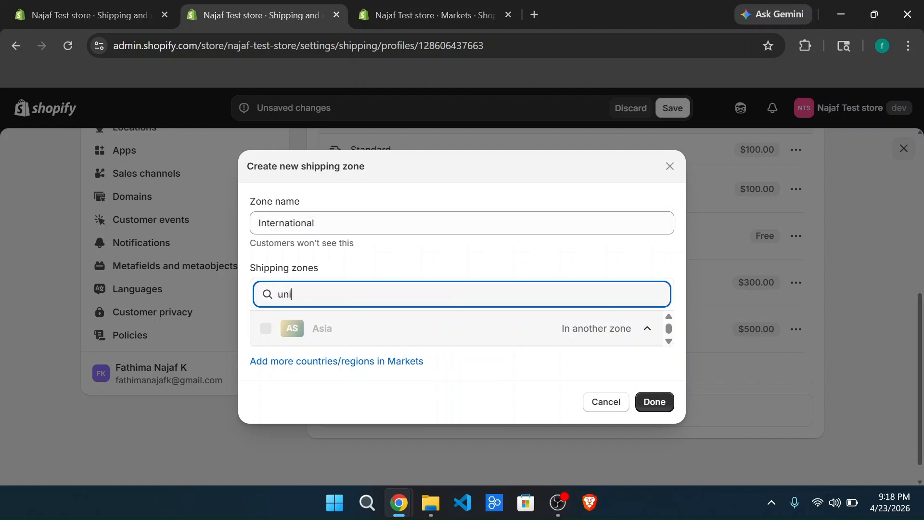
left_click(269, 328)
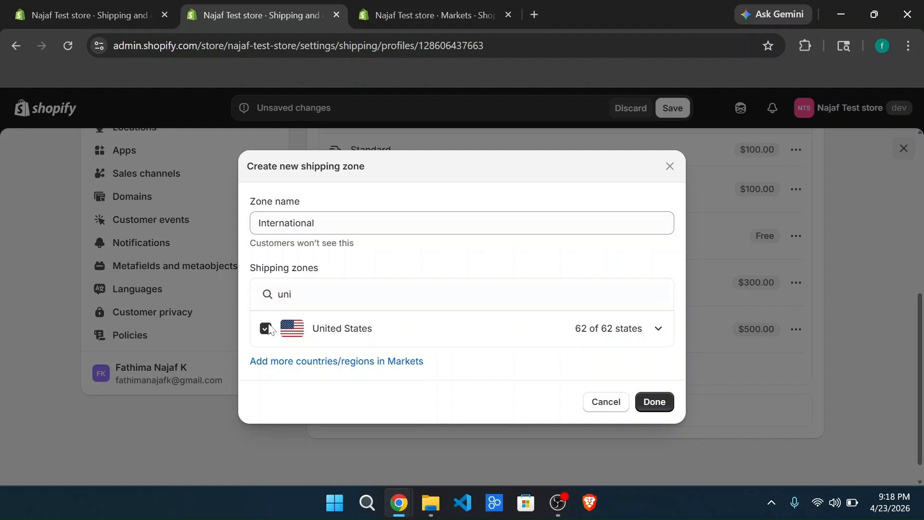
left_click(653, 401)
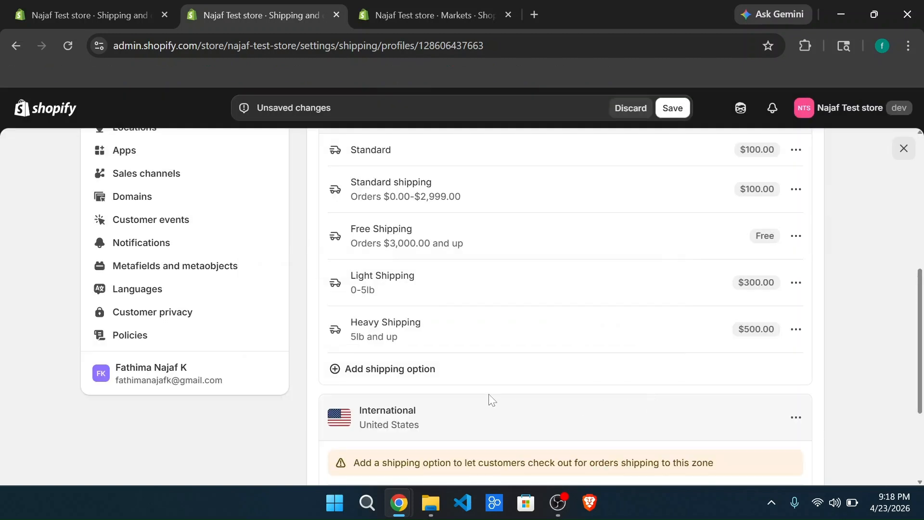
Step: Add a shipping option named "Standard Shipping" to the International zone
scroll(491, 399, "down", 2)
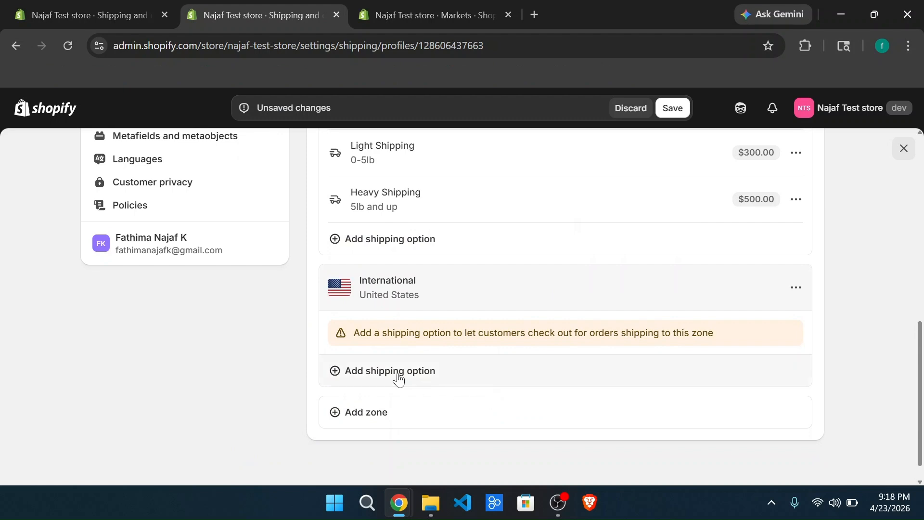
left_click(384, 372)
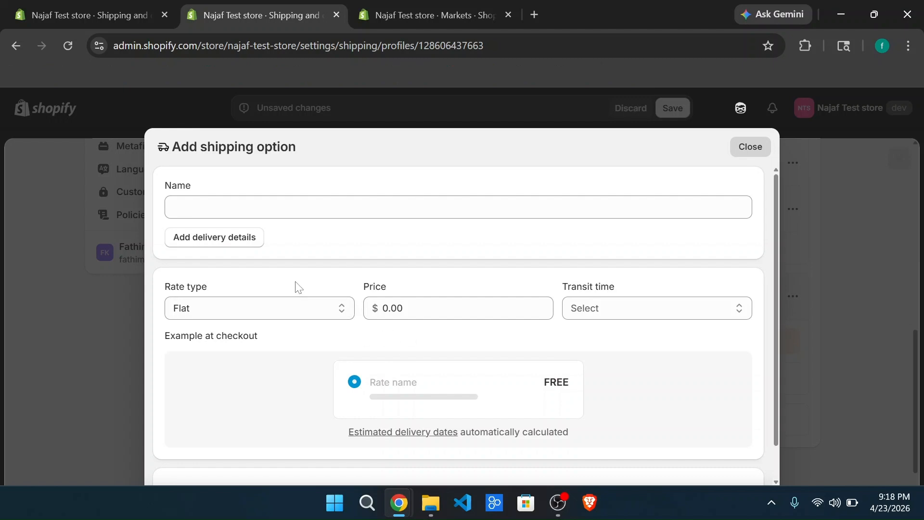
left_click(214, 208)
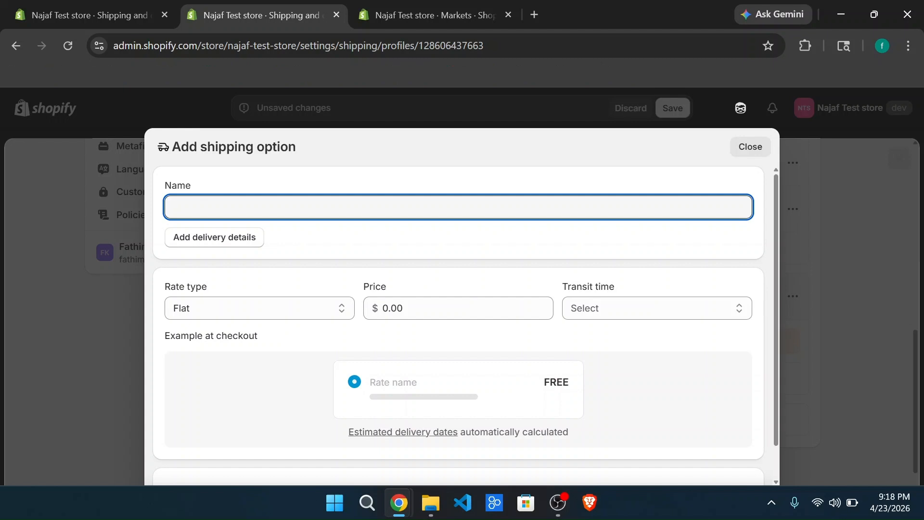
type("Sta")
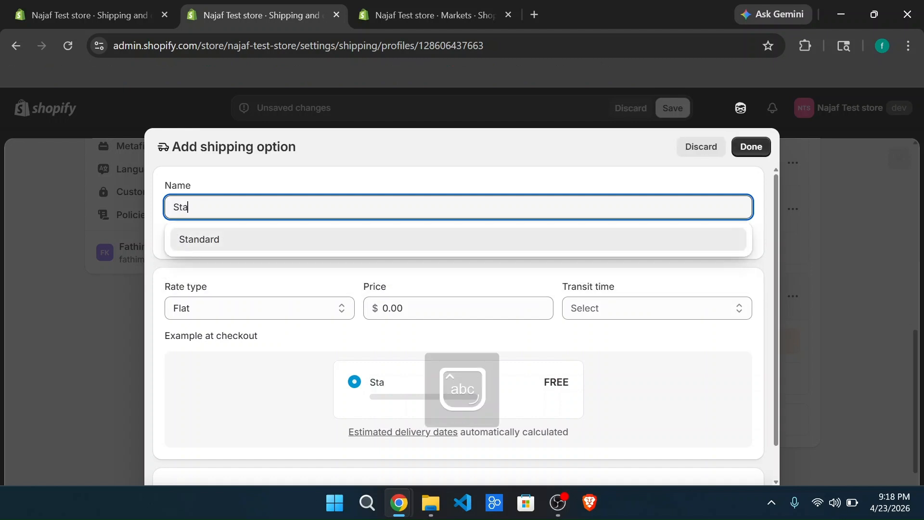
left_click(237, 243)
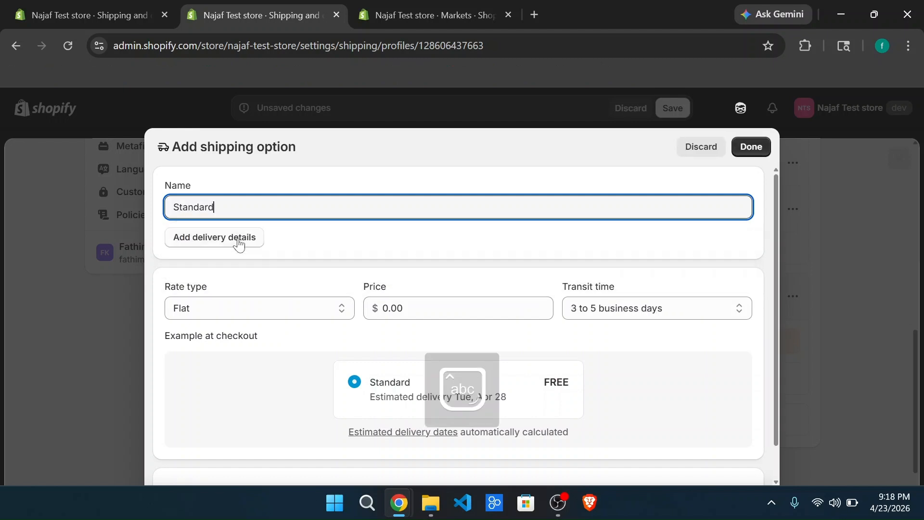
type("Shipping")
Step: Base the International Standard Shipping rate on order amount, with a maximum of $4,999
left_click(213, 313)
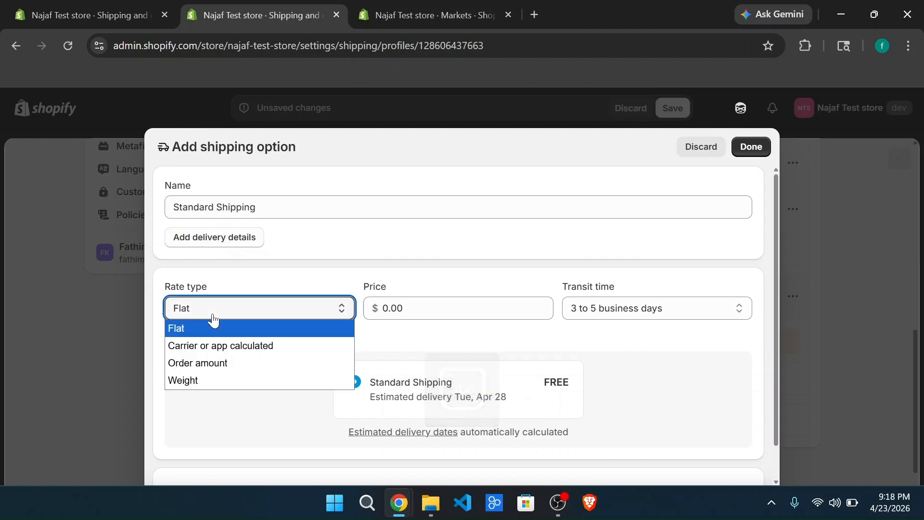
left_click(233, 364)
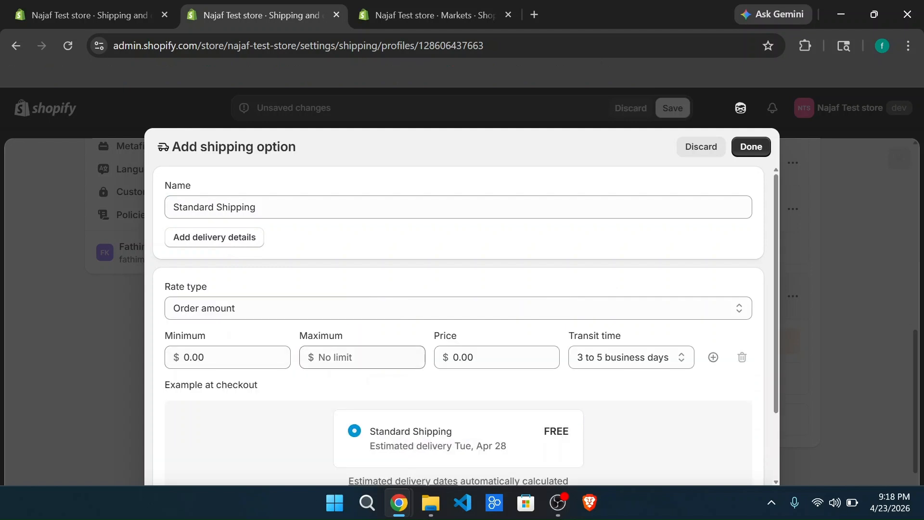
left_click(362, 357)
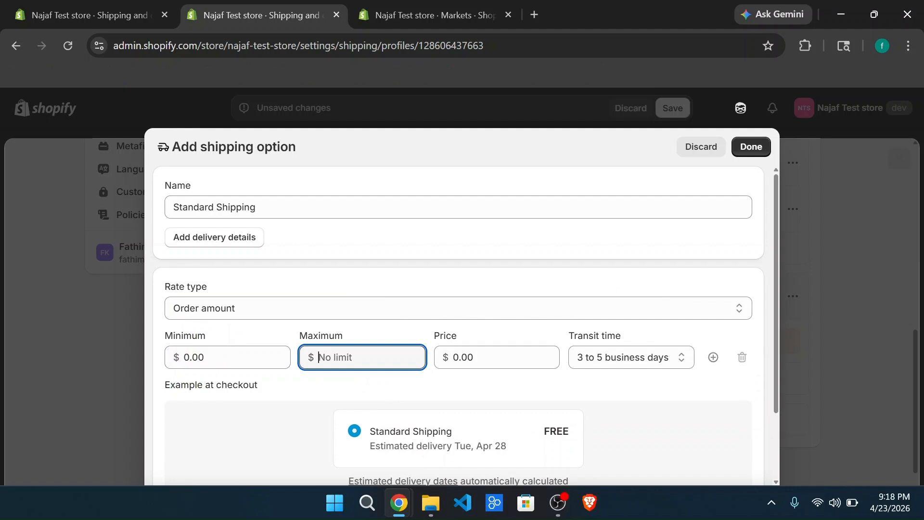
type("4999")
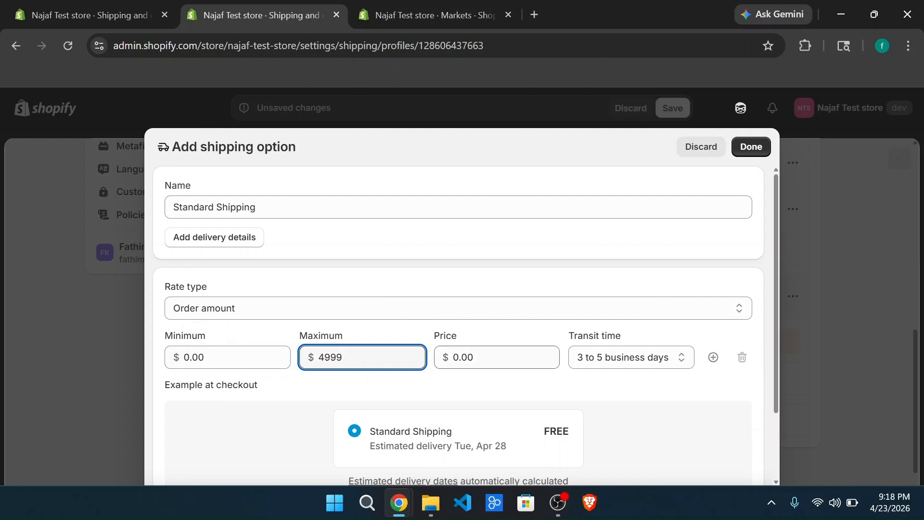
Step: Set the International Standard Shipping price to $1000 and finish adding the option
left_click(483, 361)
key("BackSpace")
key("BackSpace")
key("BackSpace")
key("BackSpace")
type("1000")
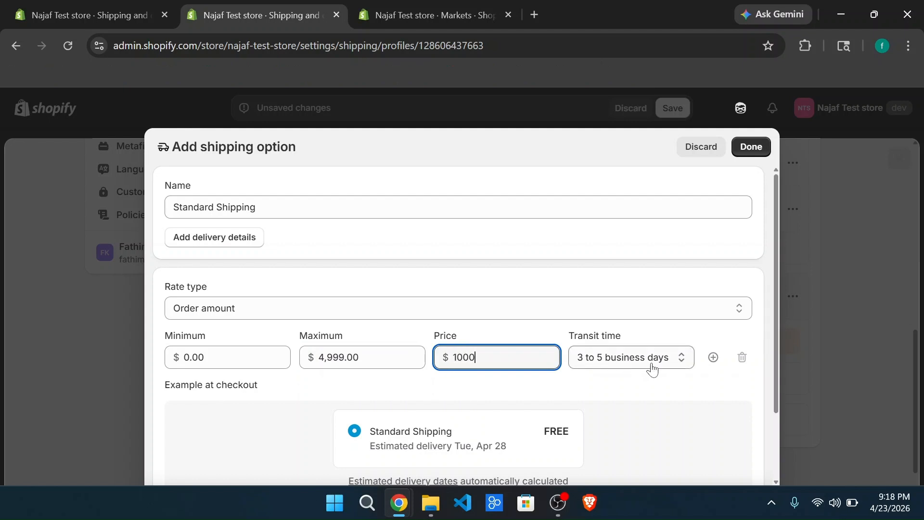
scroll(546, 427, "down", 2)
scroll(546, 426, "up", 2)
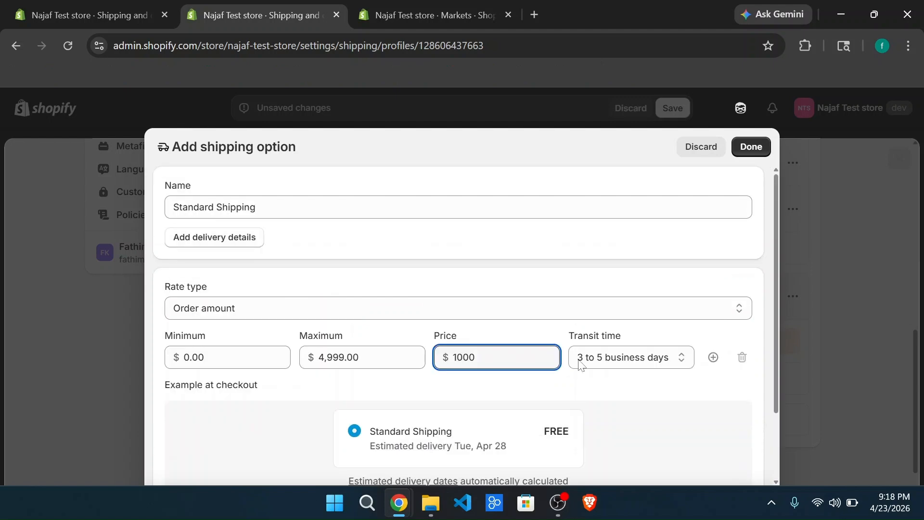
left_click(752, 147)
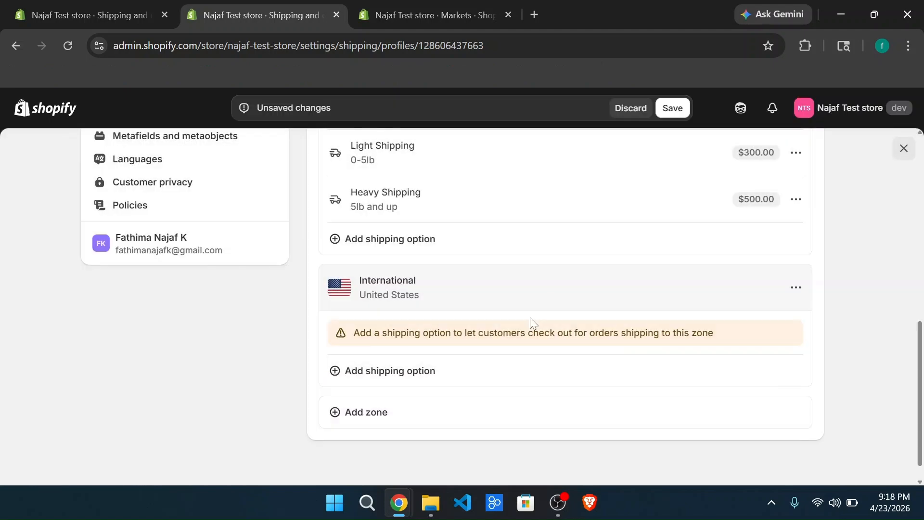
Step: Add a shipping option named "Free Shipping" to the International zone, with its rate based on order amount
left_click(410, 380)
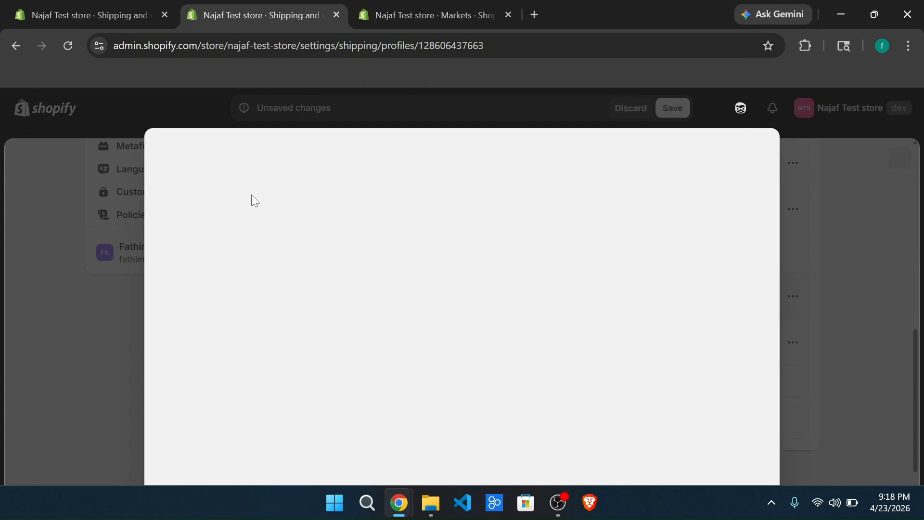
key("Caps_Lock")
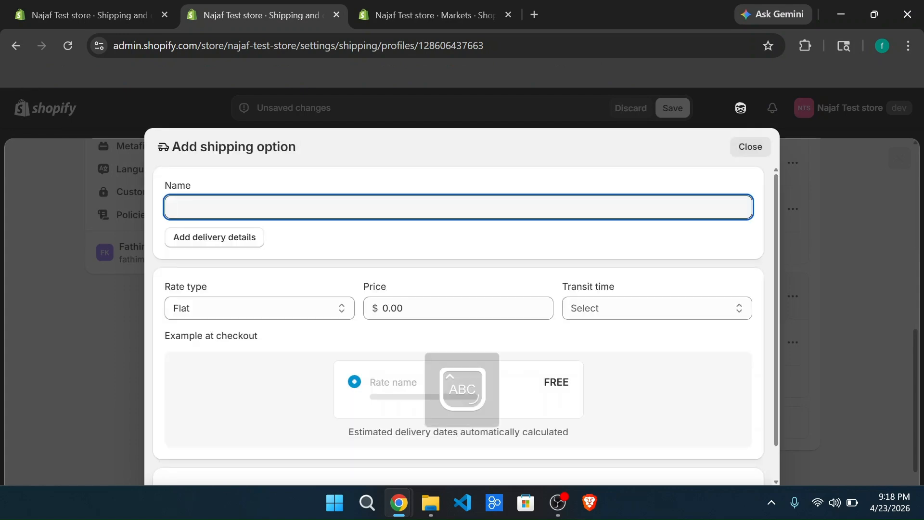
type("F")
key("Caps_Lock")
type("ree Shipping")
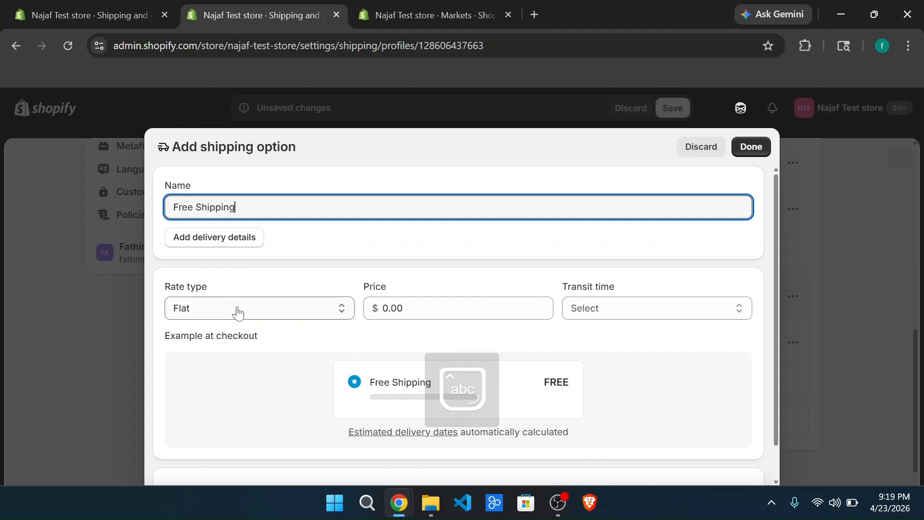
left_click(238, 311)
left_click(223, 370)
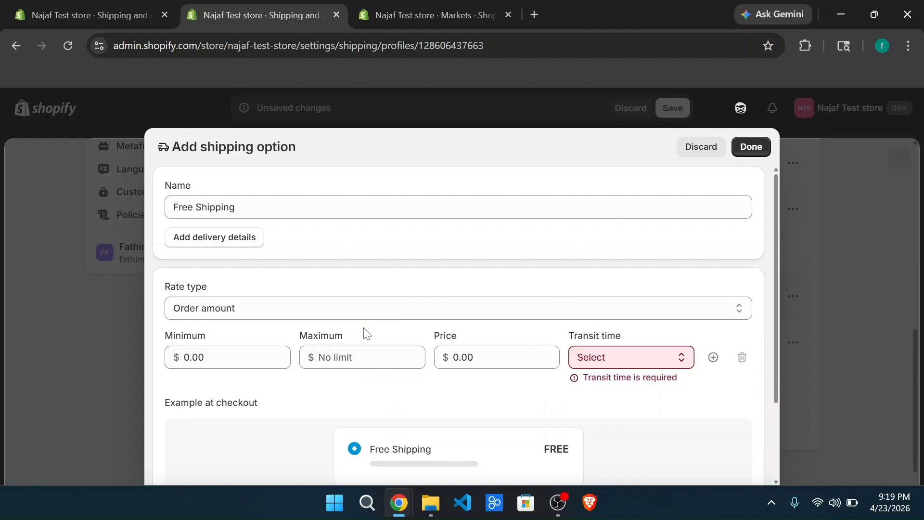
left_click(362, 357)
type("500")
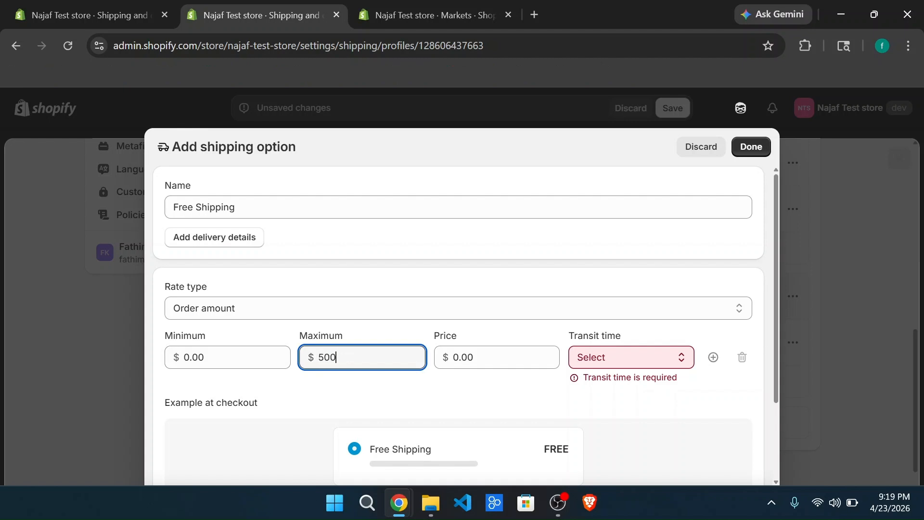
key("BackSpace")
key("BackSpace")
key("BackSpace")
Step: Set the minimum order amount for the International Free Shipping option to $5000
left_click(207, 357)
key("BackSpace")
key("BackSpace")
key("BackSpace")
key("BackSpace")
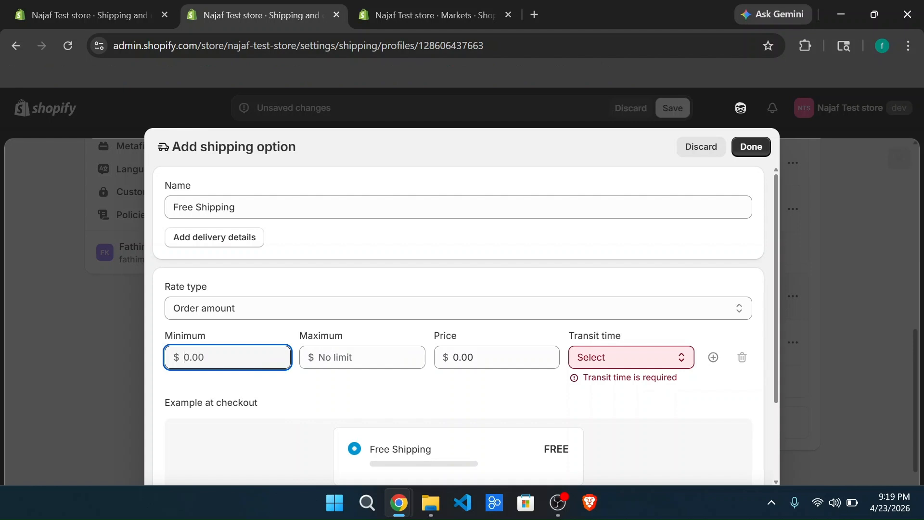
type("5000")
Step: Set the Free Shipping option's transit time to None and finish adding it
scroll(509, 392, "down", 2)
left_click(619, 257)
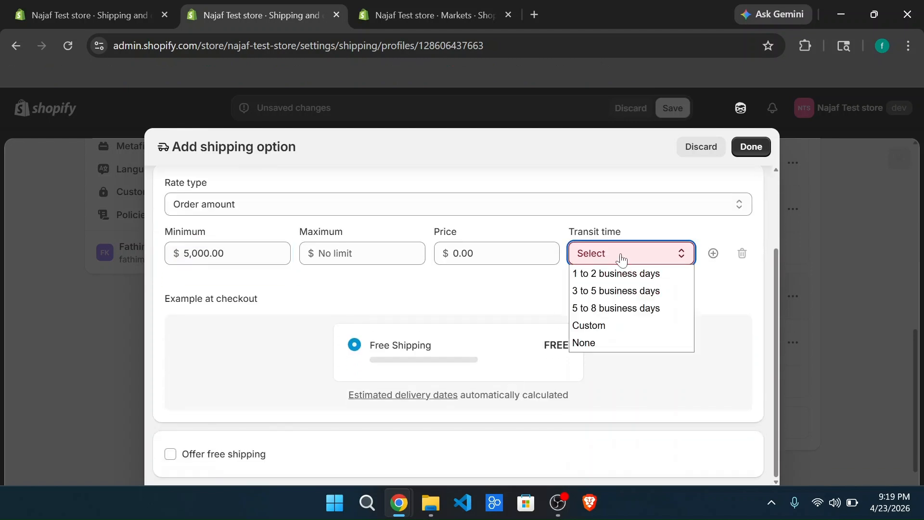
left_click(624, 343)
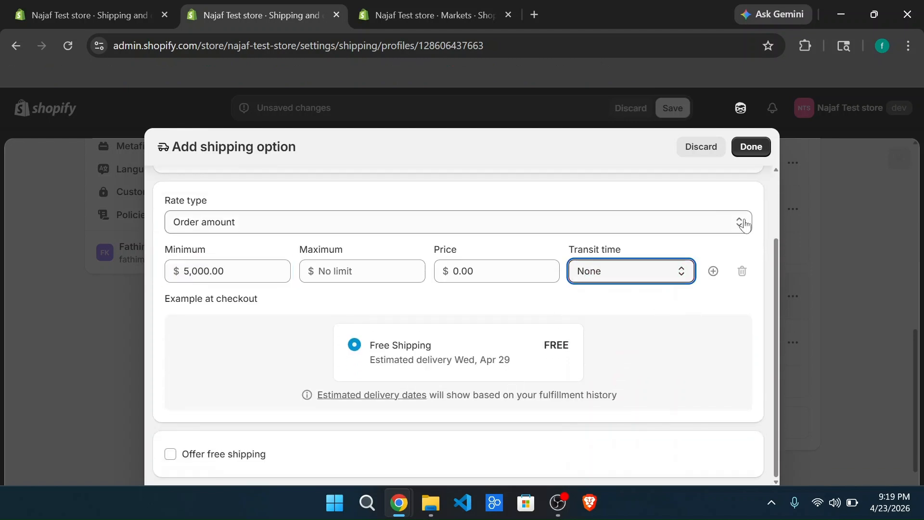
left_click(750, 160)
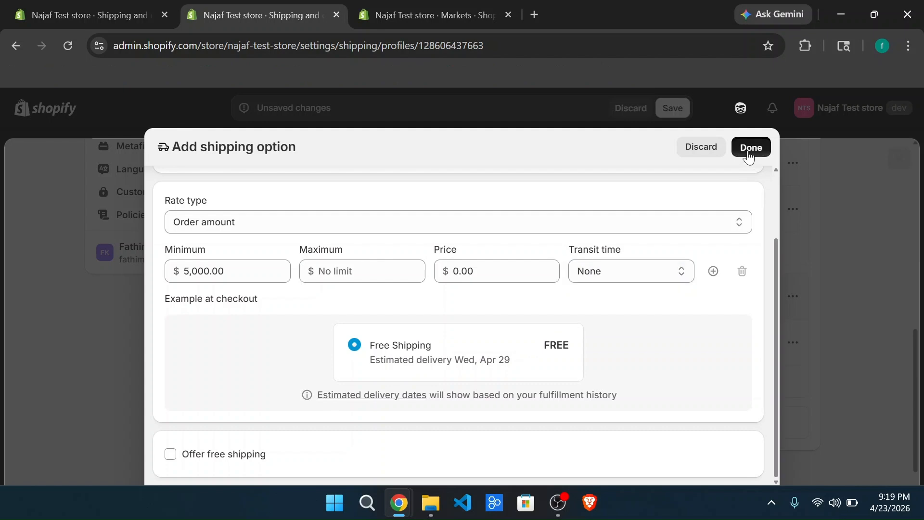
Step: Add another shipping option to the International zone and name it "Light shipping"
scroll(561, 371, "down", 2)
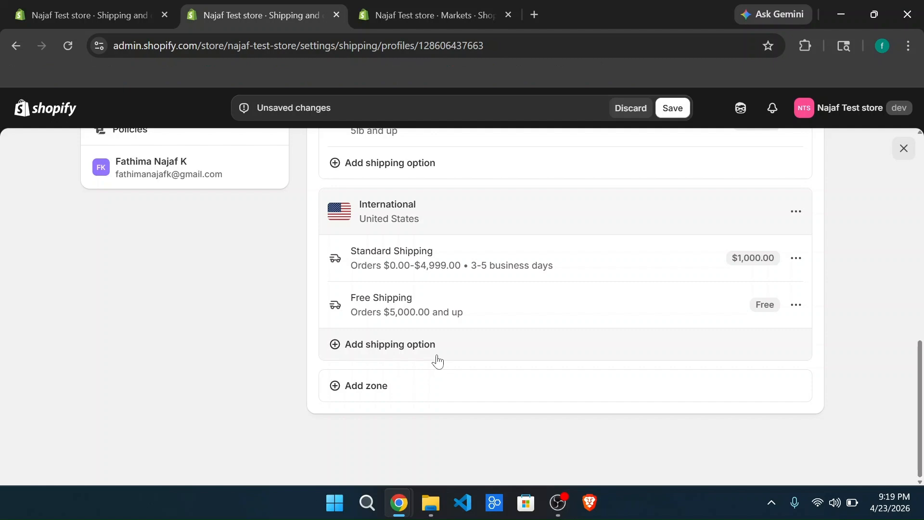
left_click(412, 348)
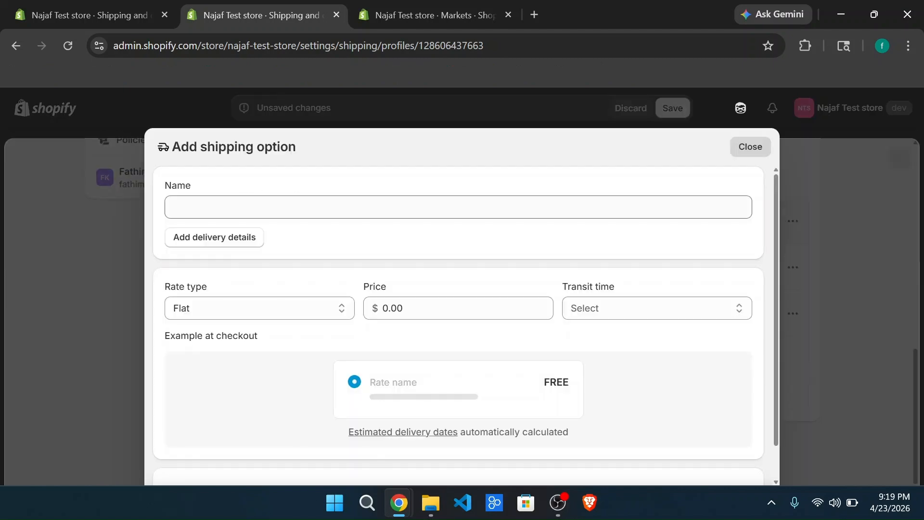
type("Light Wei")
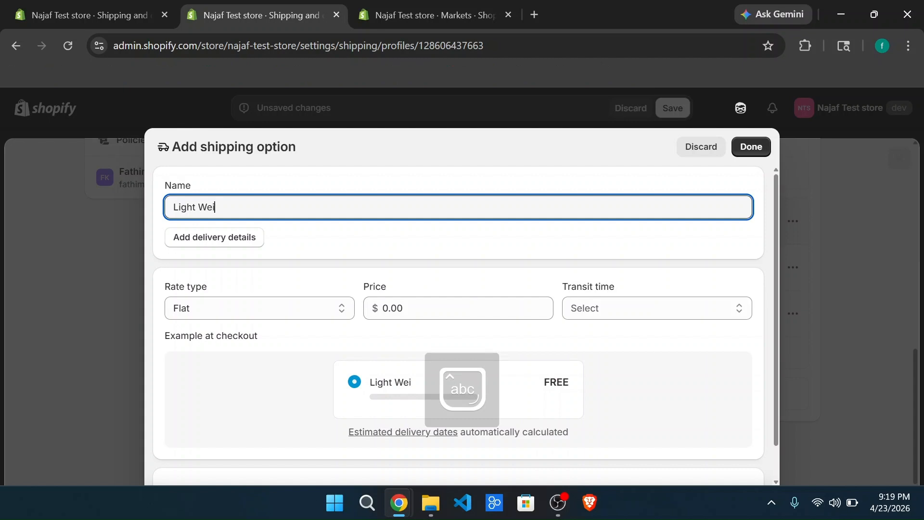
key("BackSpace")
key("BackSpace")
key("BackSpace")
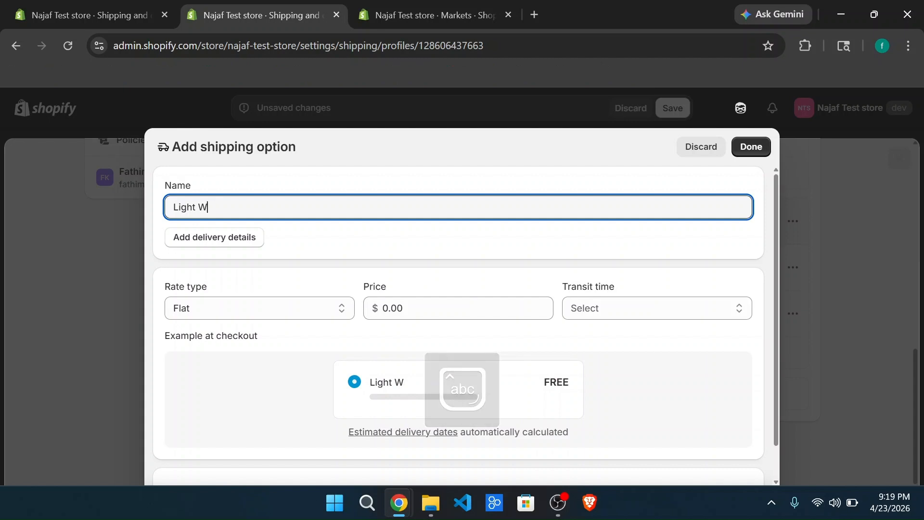
type("s")
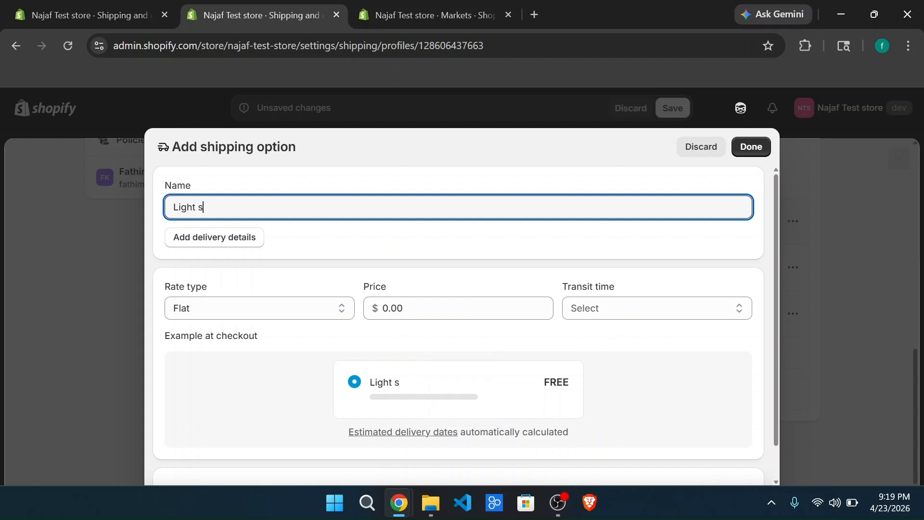
type("hipping")
Step: Base the Light shipping rate on weight, with a maximum of 2 lb
left_click(238, 314)
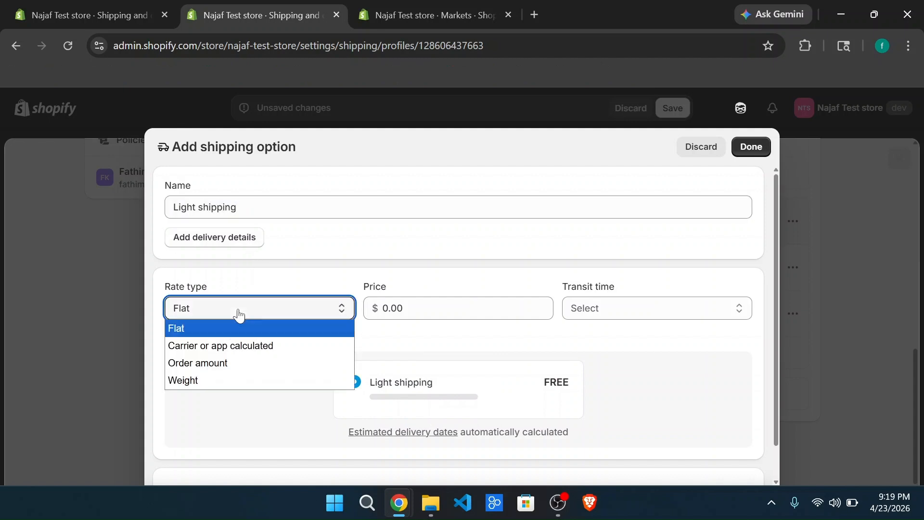
left_click(213, 381)
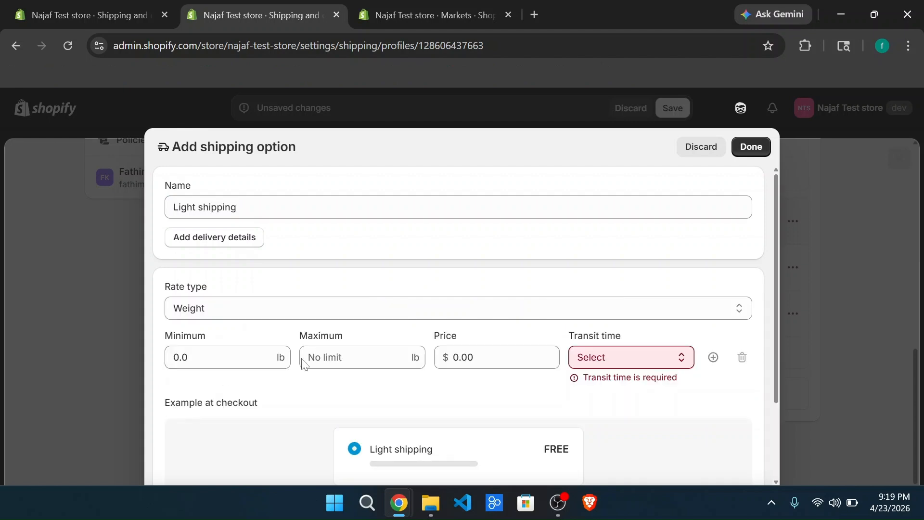
left_click(337, 358)
type("2")
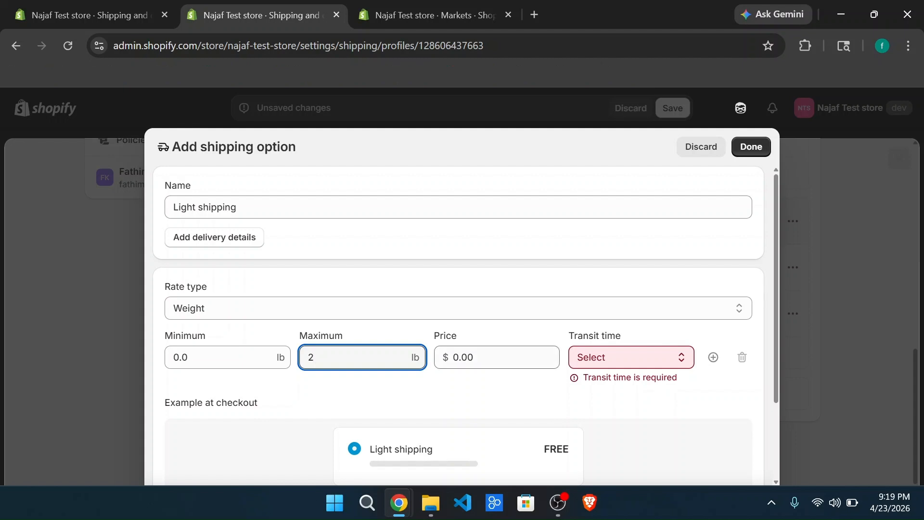
Step: Price the Light shipping rate at $500 with transit time None, and finish adding the option
left_click(481, 357)
key("BackSpace")
key("BackSpace")
key("BackSpace")
key("BackSpace")
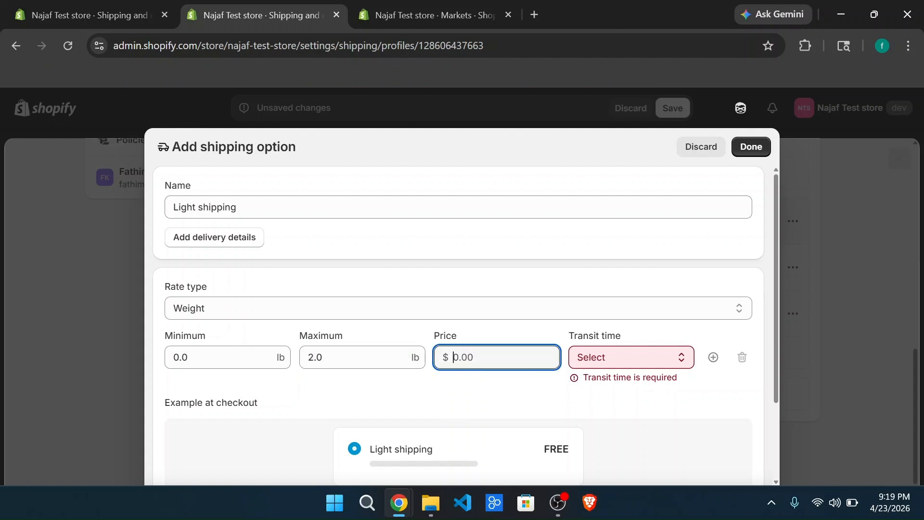
type("500")
left_click(657, 365)
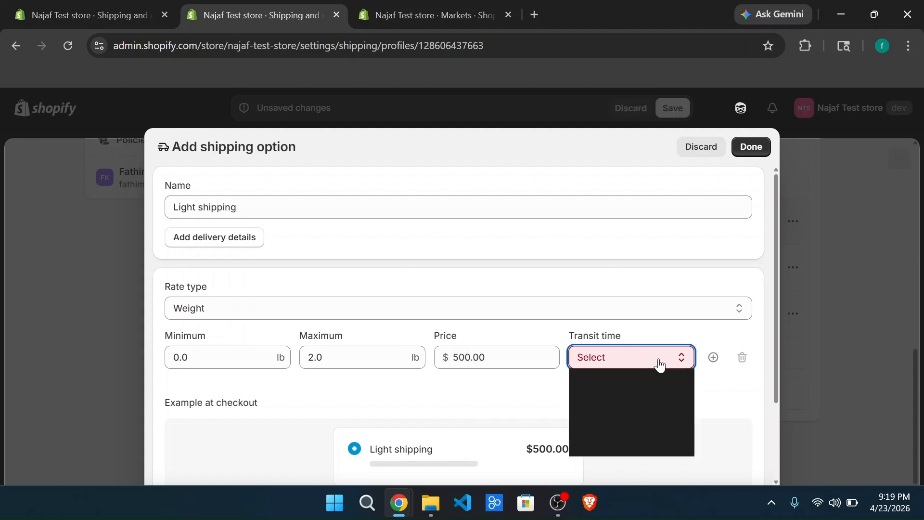
left_click(618, 447)
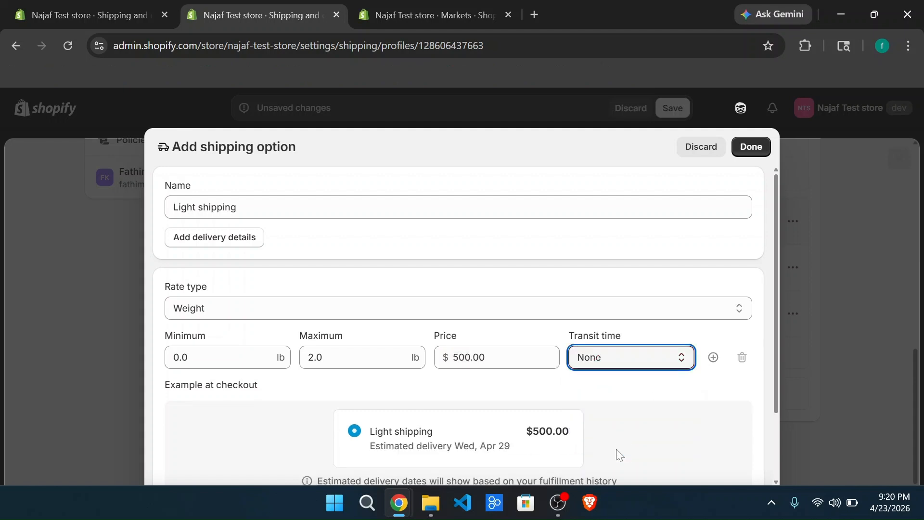
left_click(751, 149)
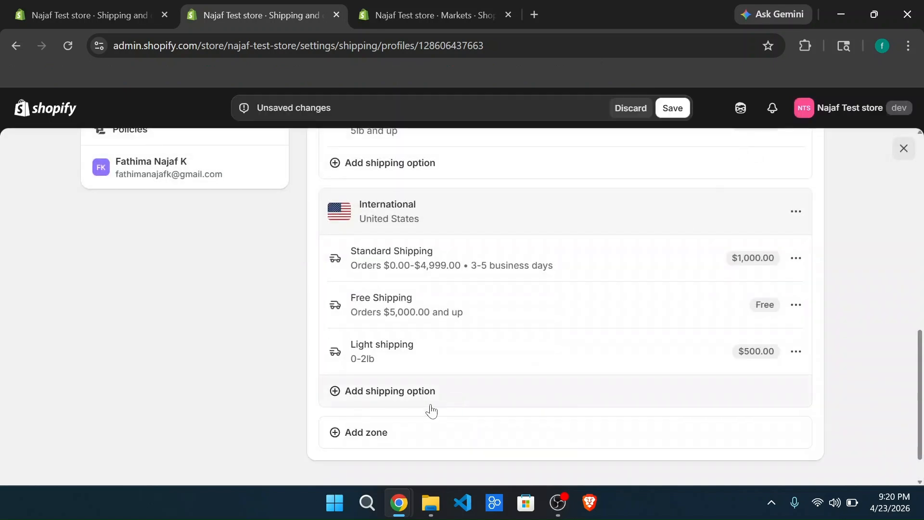
Step: Add another shipping option to the International zone and name it "Heavy Shipping"
left_click(427, 395)
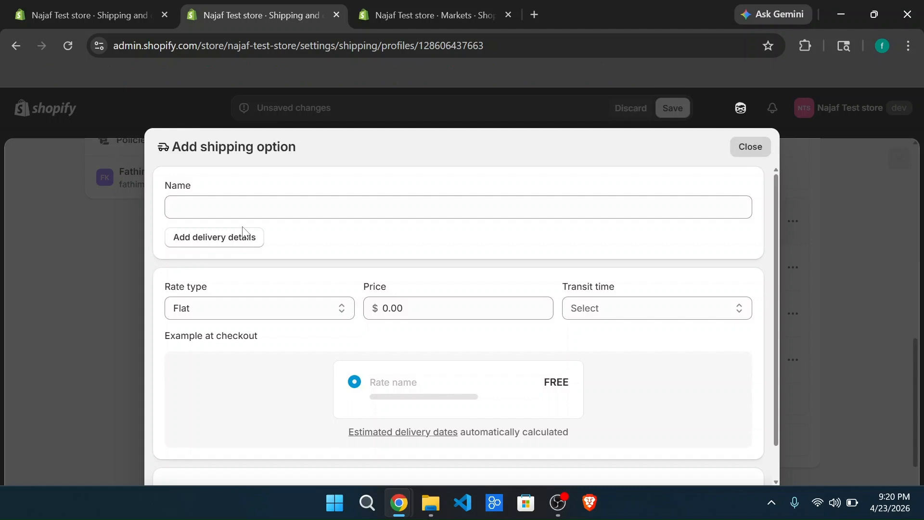
left_click(428, 207)
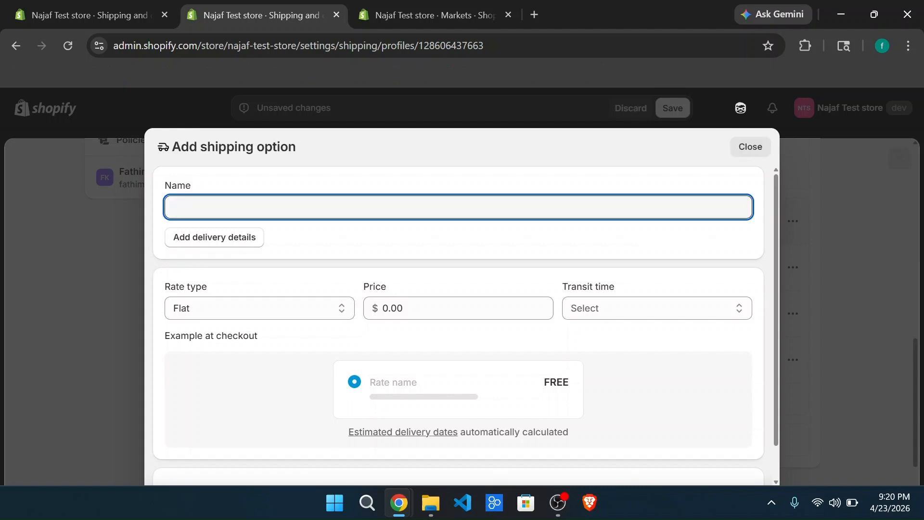
type("heavy")
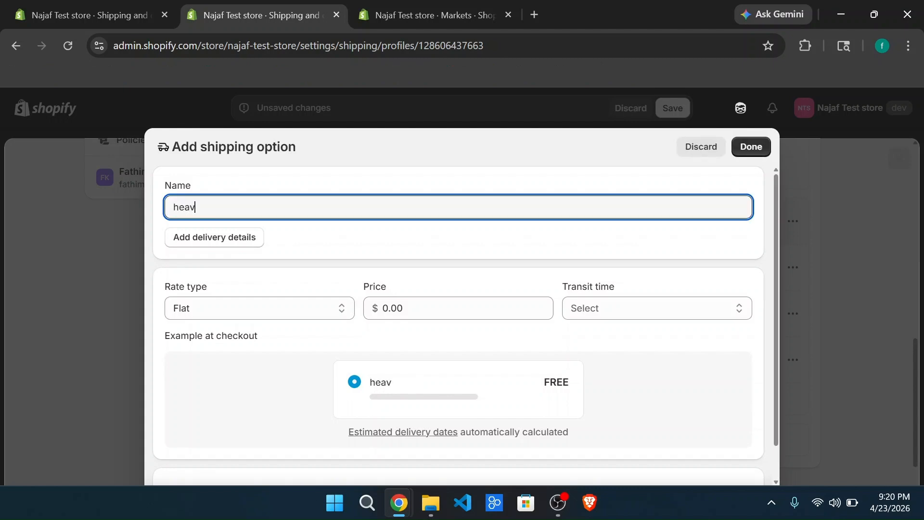
key("BackSpace")
key("BackSpace")
key("BackSpace")
key("BackSpace")
key("BackSpace")
key("Caps_Lock")
type("Heav")
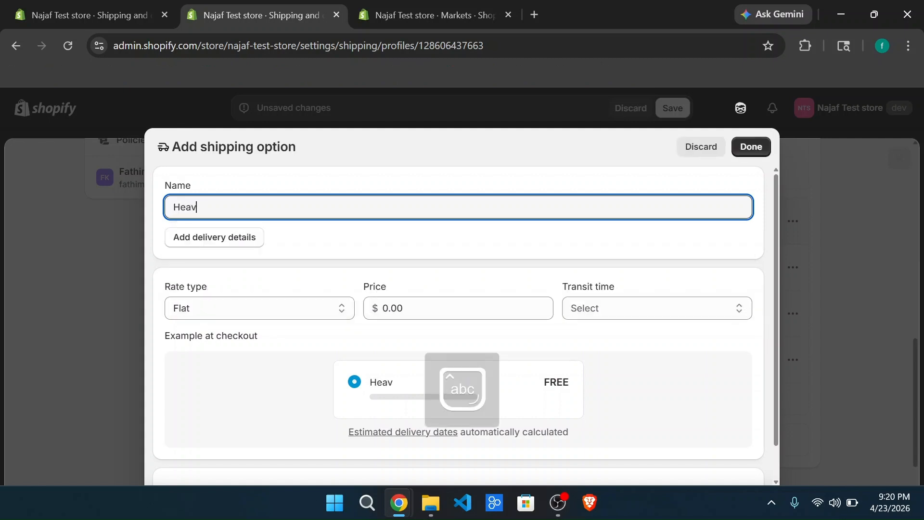
type("y Shipping")
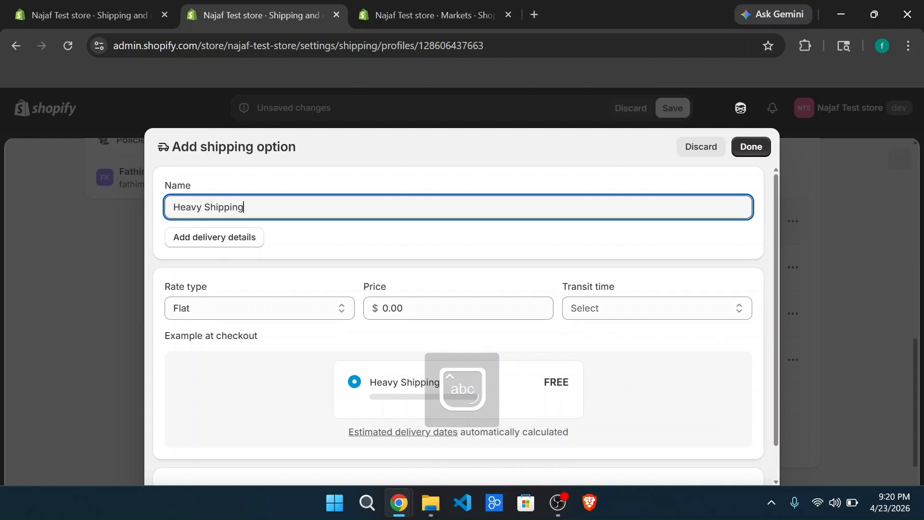
Step: Base the Heavy Shipping rate on weight, with a minimum of 2 lb
left_click(252, 310)
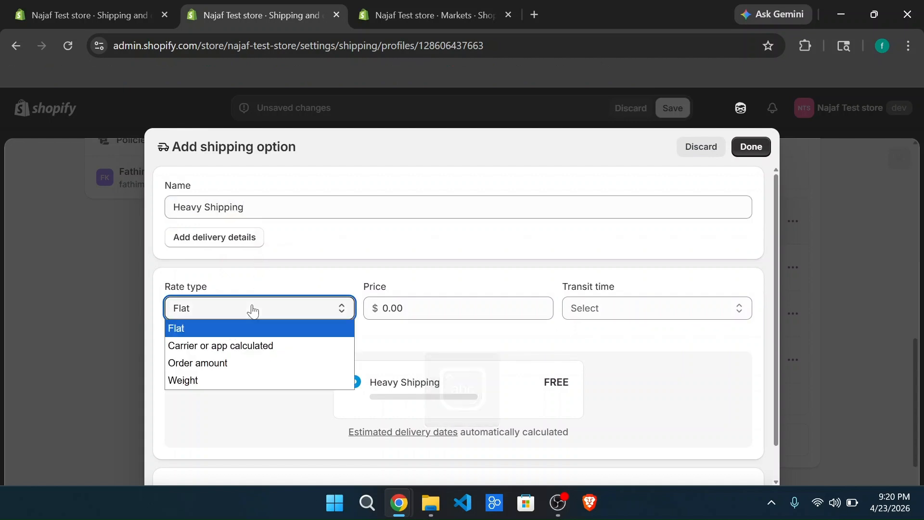
left_click(230, 378)
left_click(197, 358)
key("BackSpace")
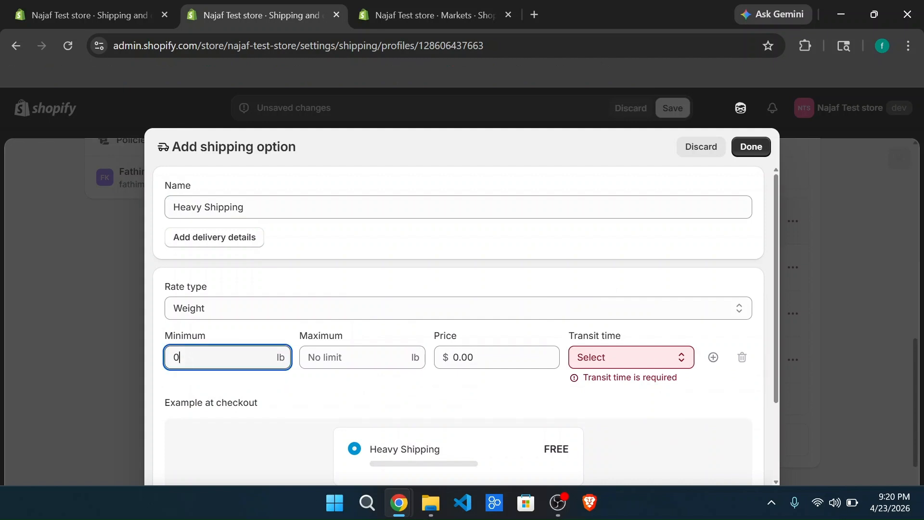
key("BackSpace")
type("2")
Step: Price the Heavy Shipping rate at $1,000 with transit time None, and finish adding the option
left_click(485, 358)
key("BackSpace")
key("BackSpace")
key("BackSpace")
key("BackSpace")
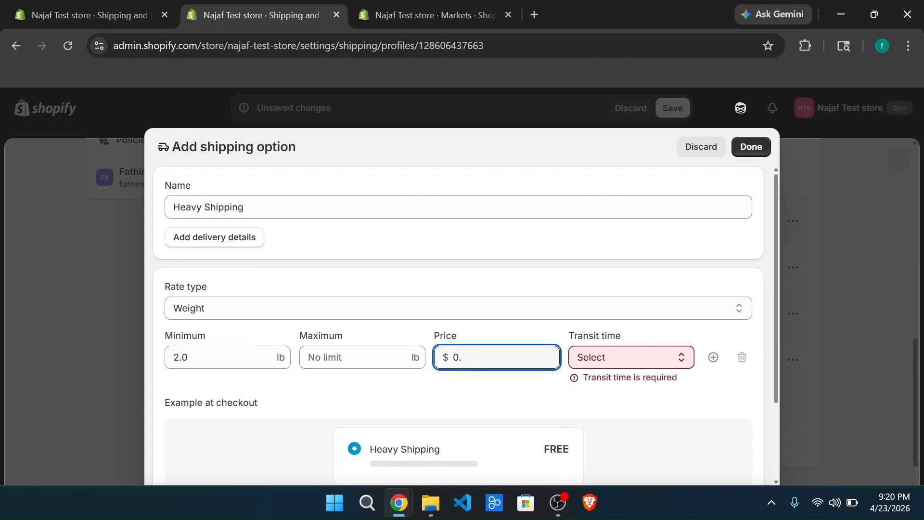
type("1000")
left_click(635, 363)
left_click(609, 446)
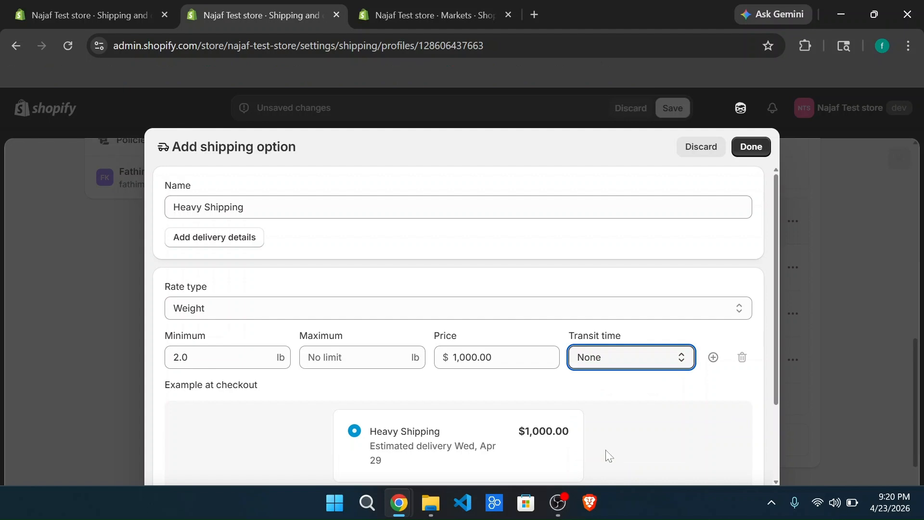
left_click(750, 153)
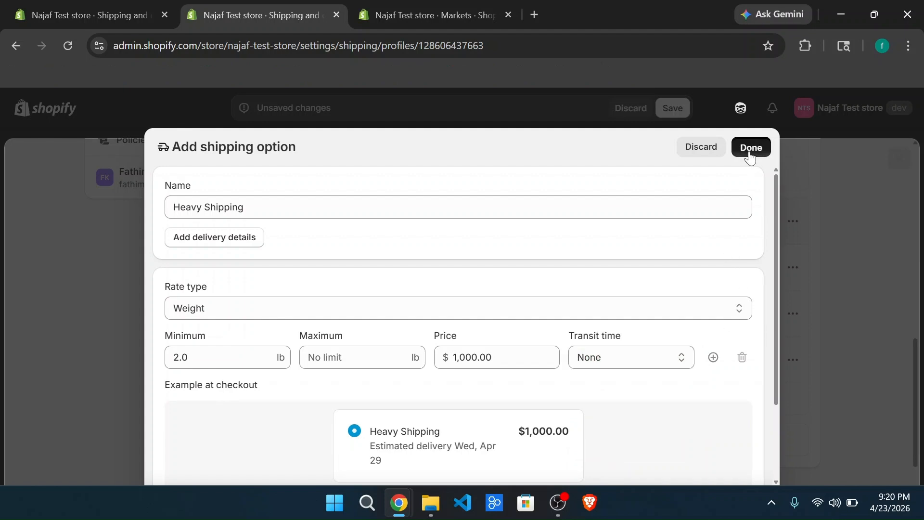
Step: Review the India and International zones' shipping options and save the General profile
scroll(608, 355, "down", 2)
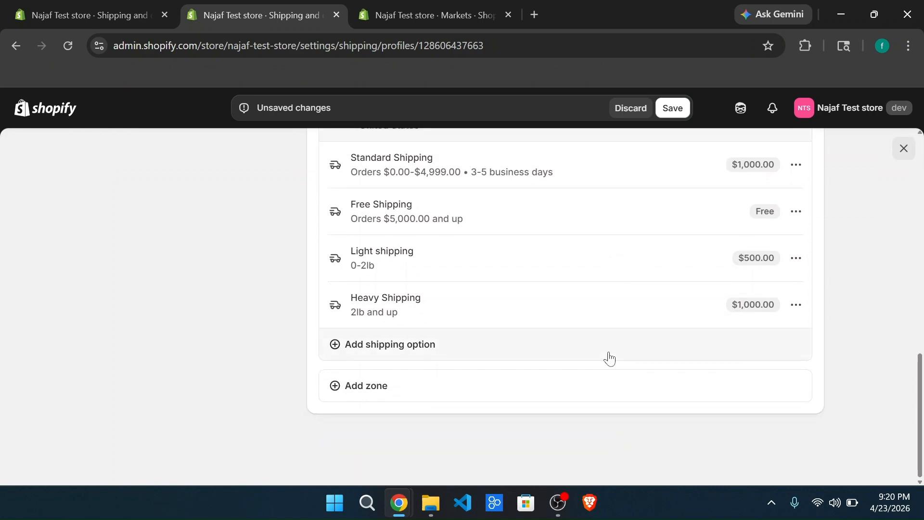
scroll(608, 357, "up", 12)
scroll(631, 287, "down", 5)
scroll(630, 288, "down", 5)
scroll(629, 288, "up", 12)
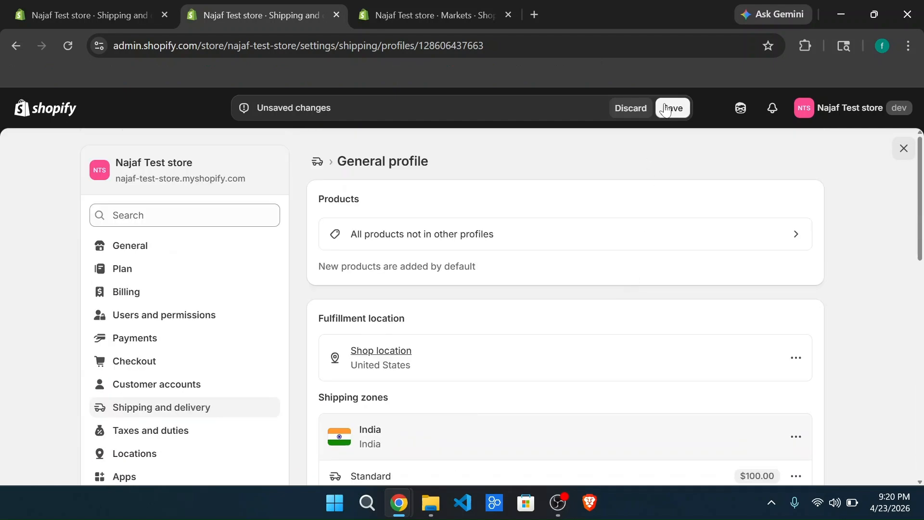
left_click(665, 109)
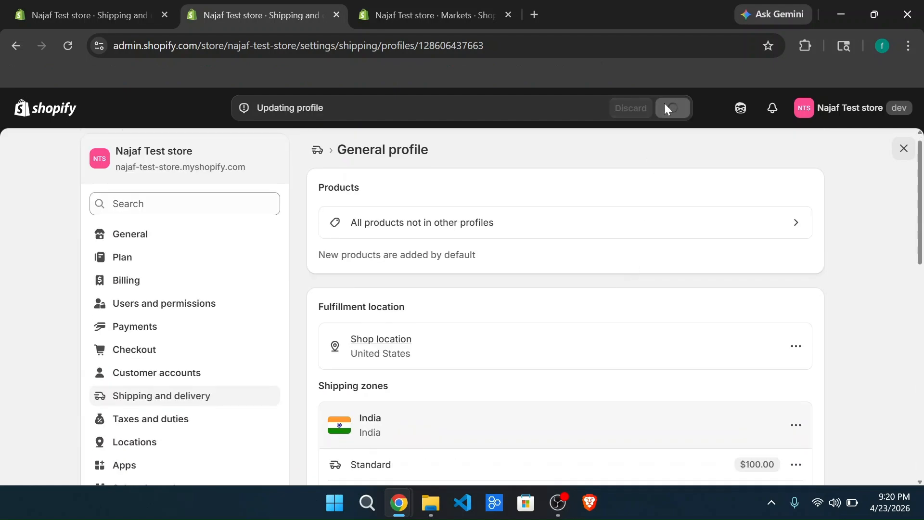